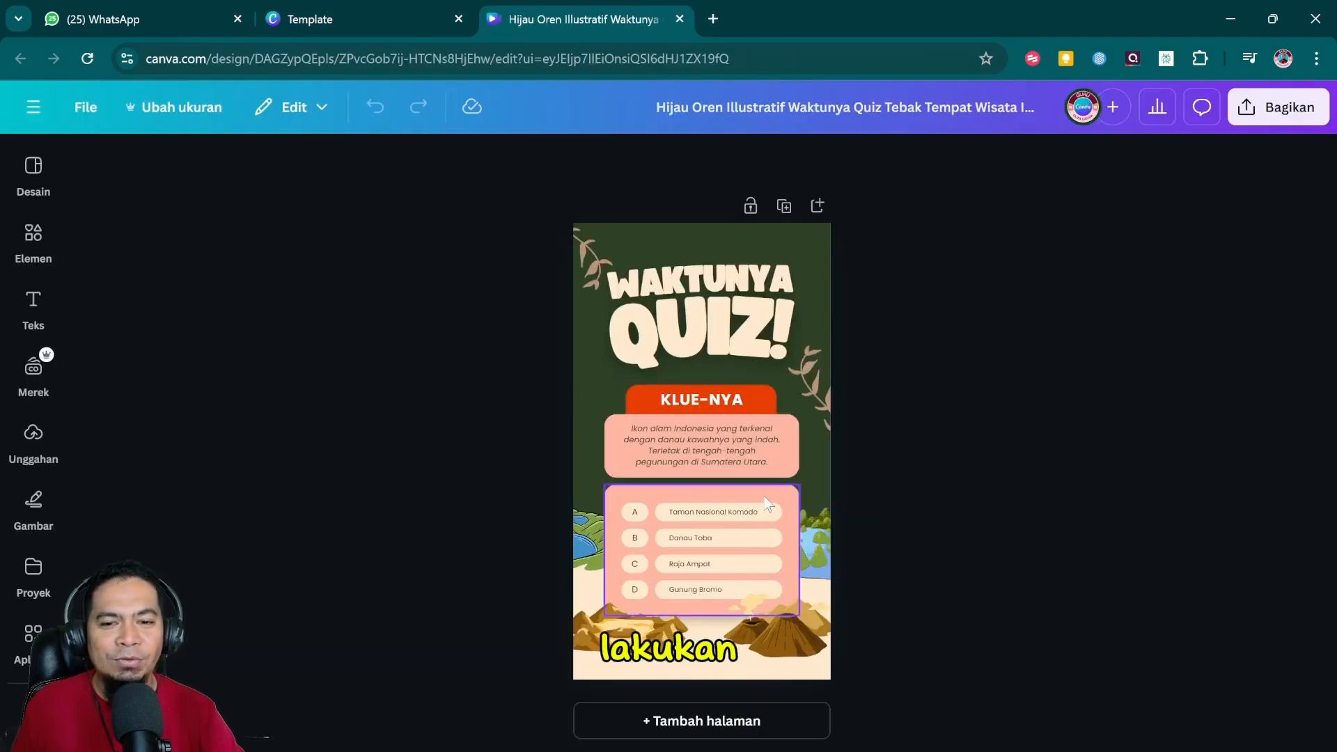
Delete the pink background of the answer panel together with option A's letter, answer text and answer box.
{"action": "left_click", "coordinate": [768, 502]}
{"action": "key", "text": "Delete"}
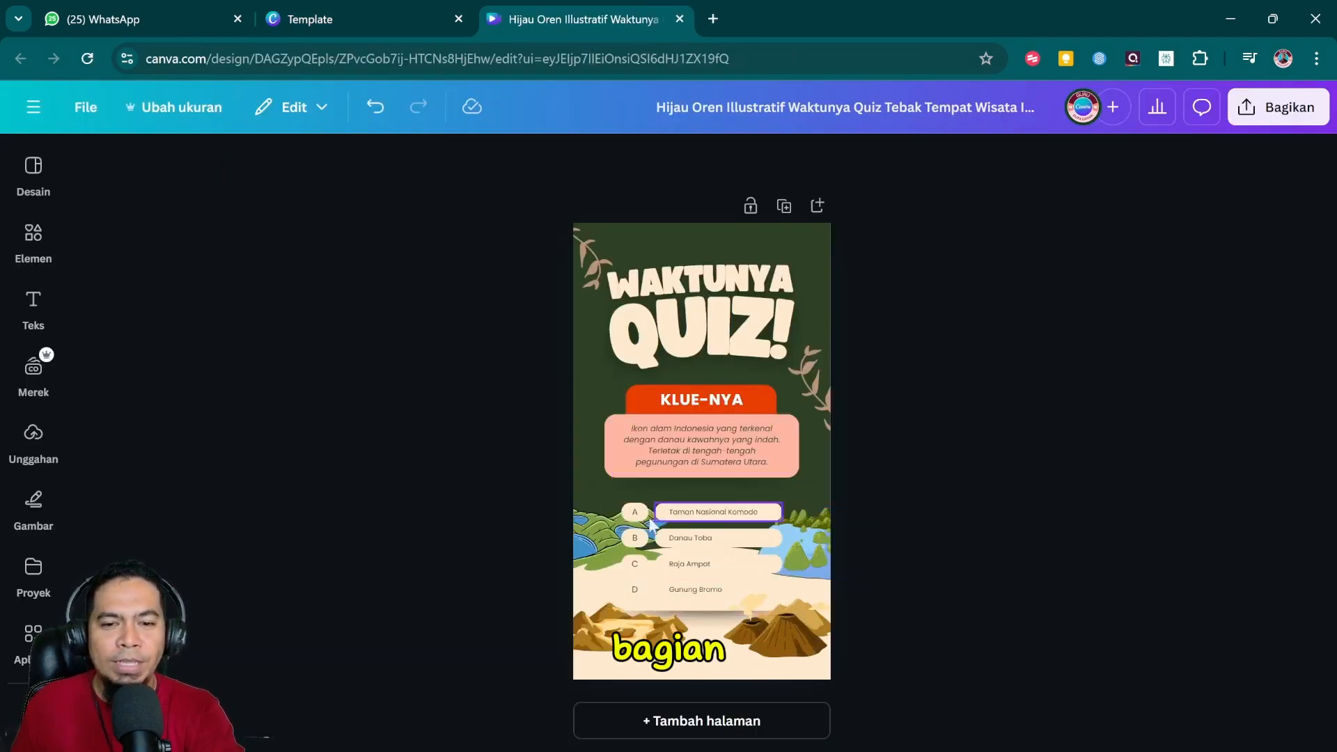
{"action": "left_click", "coordinate": [625, 512]}
{"action": "key", "text": "Delete"}
{"action": "left_click", "coordinate": [692, 514]}
{"action": "key", "text": "Delete"}
{"action": "key", "text": "Delete"}
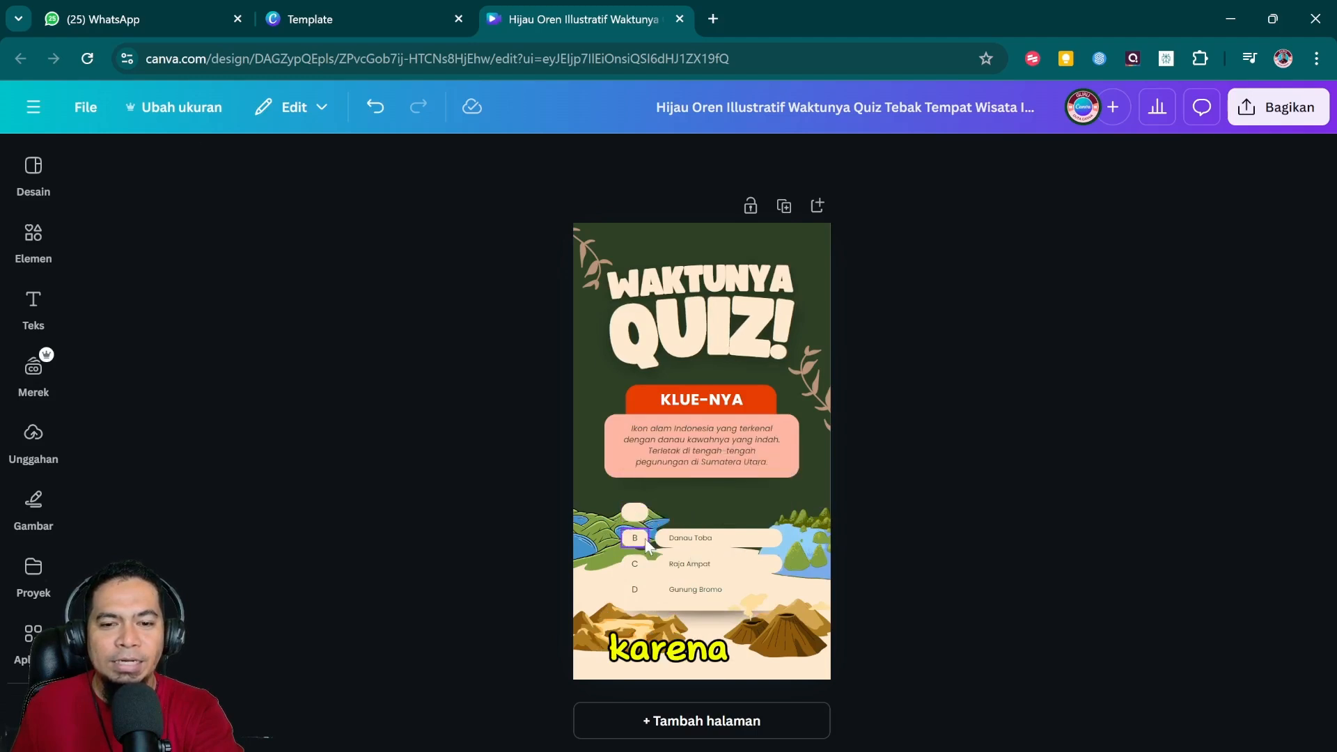
Delete option B's answer text and boxes and the empty badge left over from option A.
{"action": "left_click", "coordinate": [717, 537]}
{"action": "key", "text": "Delete"}
{"action": "left_click", "coordinate": [690, 538]}
{"action": "key", "text": "Delete"}
{"action": "left_click", "coordinate": [634, 512]}
{"action": "key", "text": "Delete"}
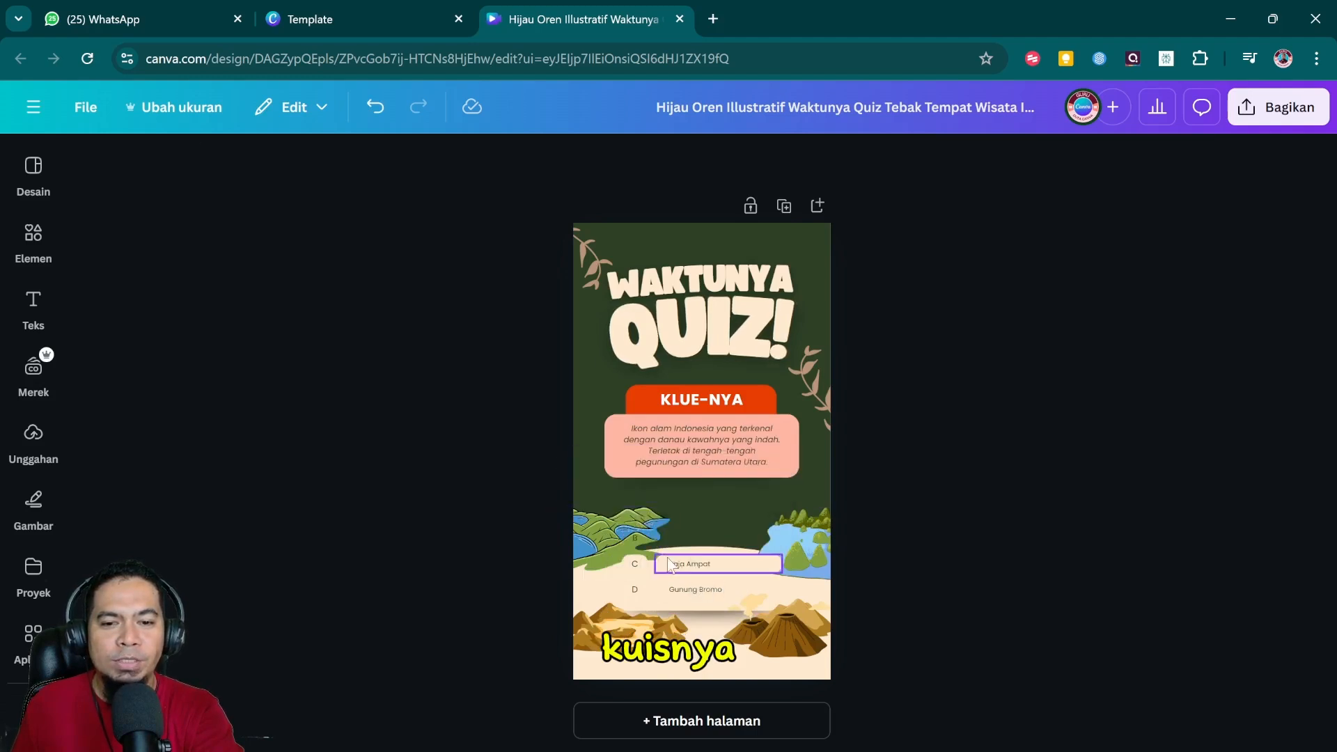
Delete the remaining parts of options C and D and the leftover letters and badges, clearing the answer area.
{"action": "left_click", "coordinate": [684, 569]}
{"action": "key", "text": "Delete"}
{"action": "left_click", "coordinate": [637, 590]}
{"action": "key", "text": "Delete"}
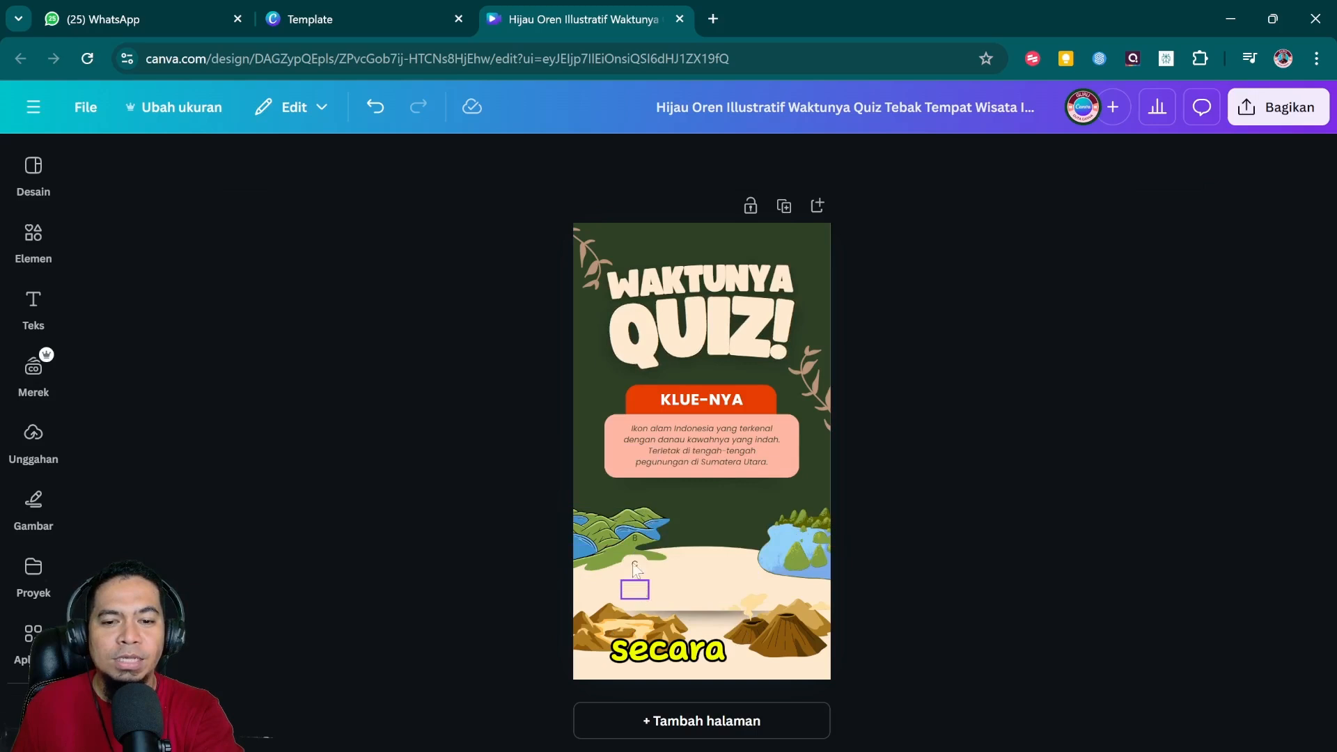
{"action": "left_click", "coordinate": [635, 564]}
{"action": "key", "text": "Delete"}
{"action": "left_click", "coordinate": [635, 540]}
{"action": "key", "text": "Delete"}
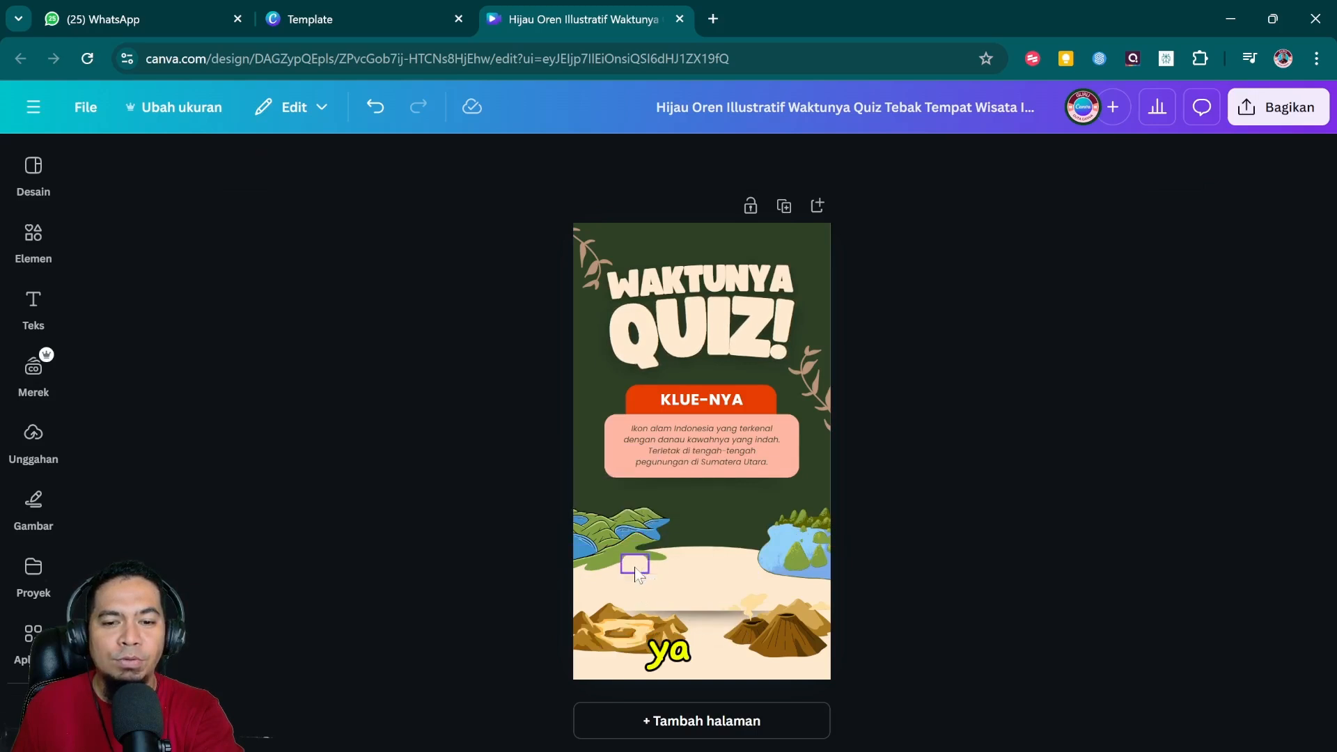
{"action": "left_click", "coordinate": [635, 568]}
{"action": "key", "text": "Delete"}
{"action": "left_click", "coordinate": [737, 515]}
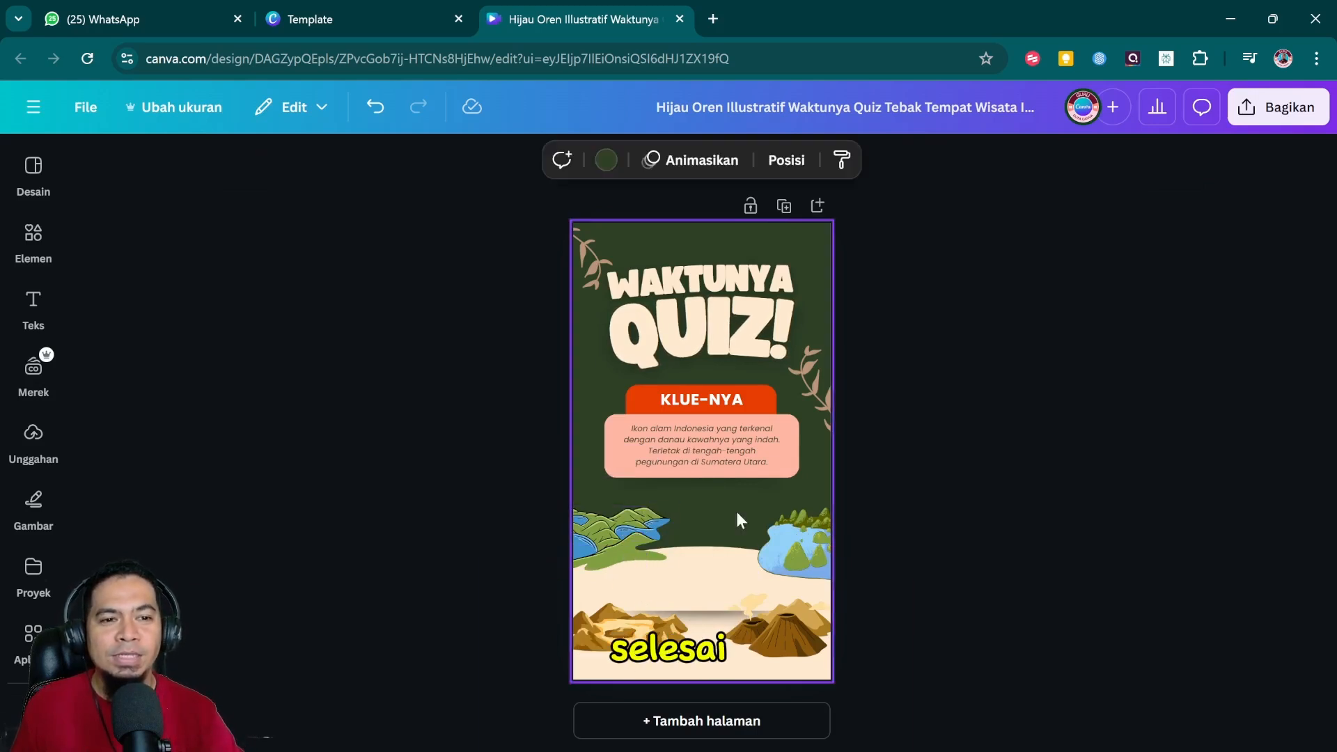
Find the polls and quizzes among the elements and show the full collection of quiz elements.
{"action": "left_click", "coordinate": [35, 241]}
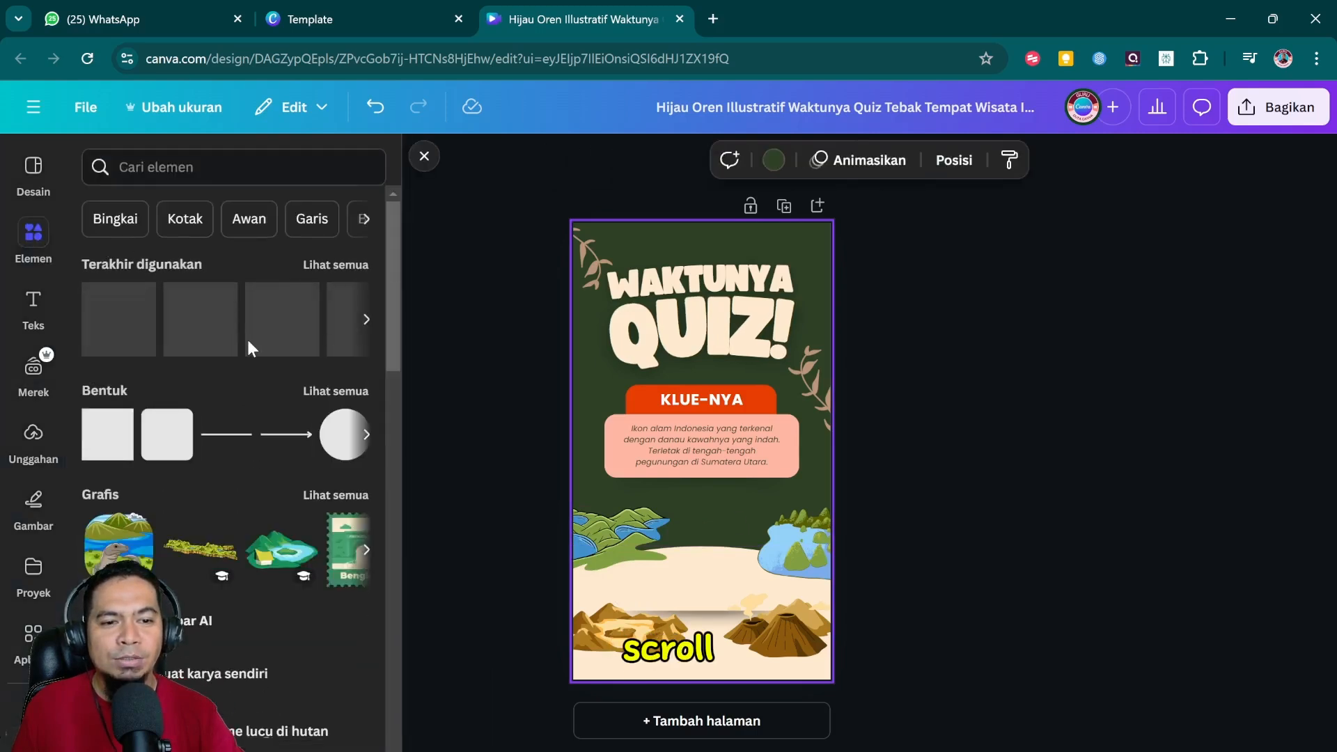
{"action": "scroll", "coordinate": [250, 346], "scroll_direction": "down", "scroll_amount": 10}
{"action": "scroll", "coordinate": [250, 346], "scroll_direction": "down", "scroll_amount": 7}
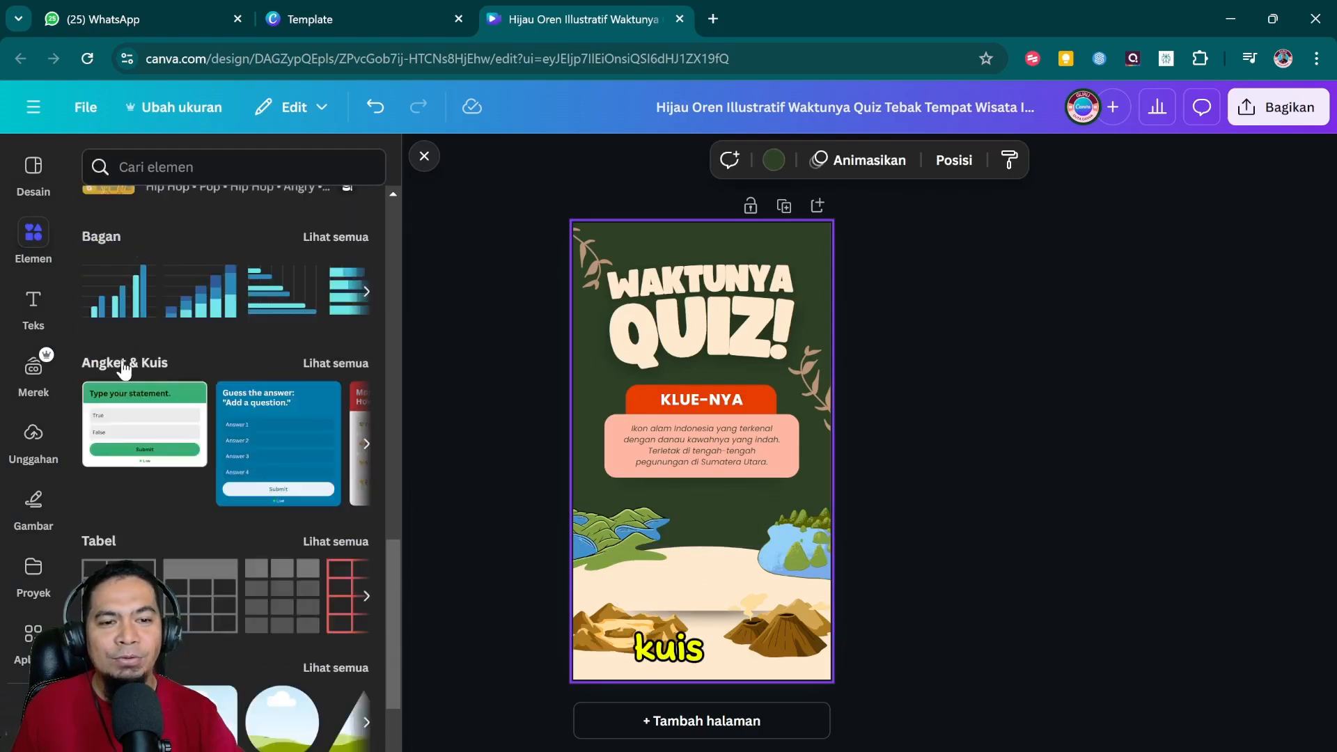
{"action": "left_click", "coordinate": [327, 369]}
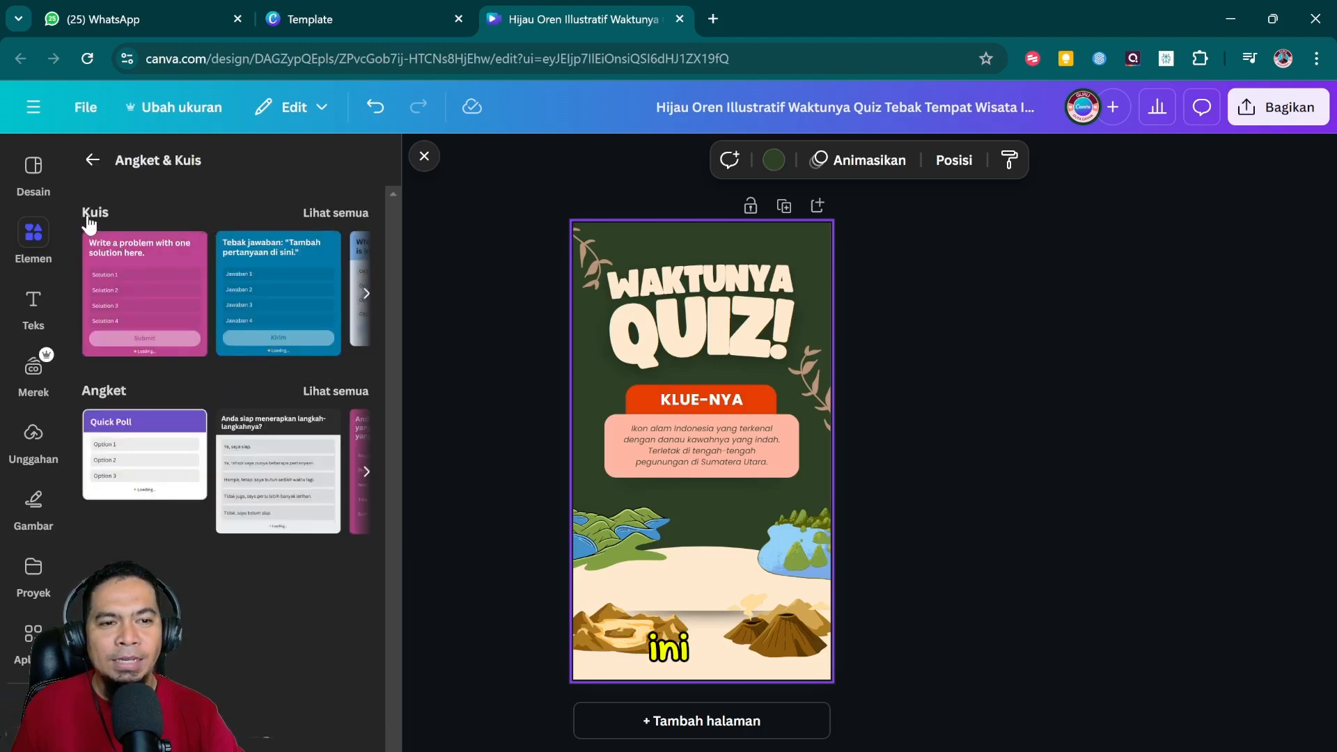
{"action": "left_click", "coordinate": [337, 213]}
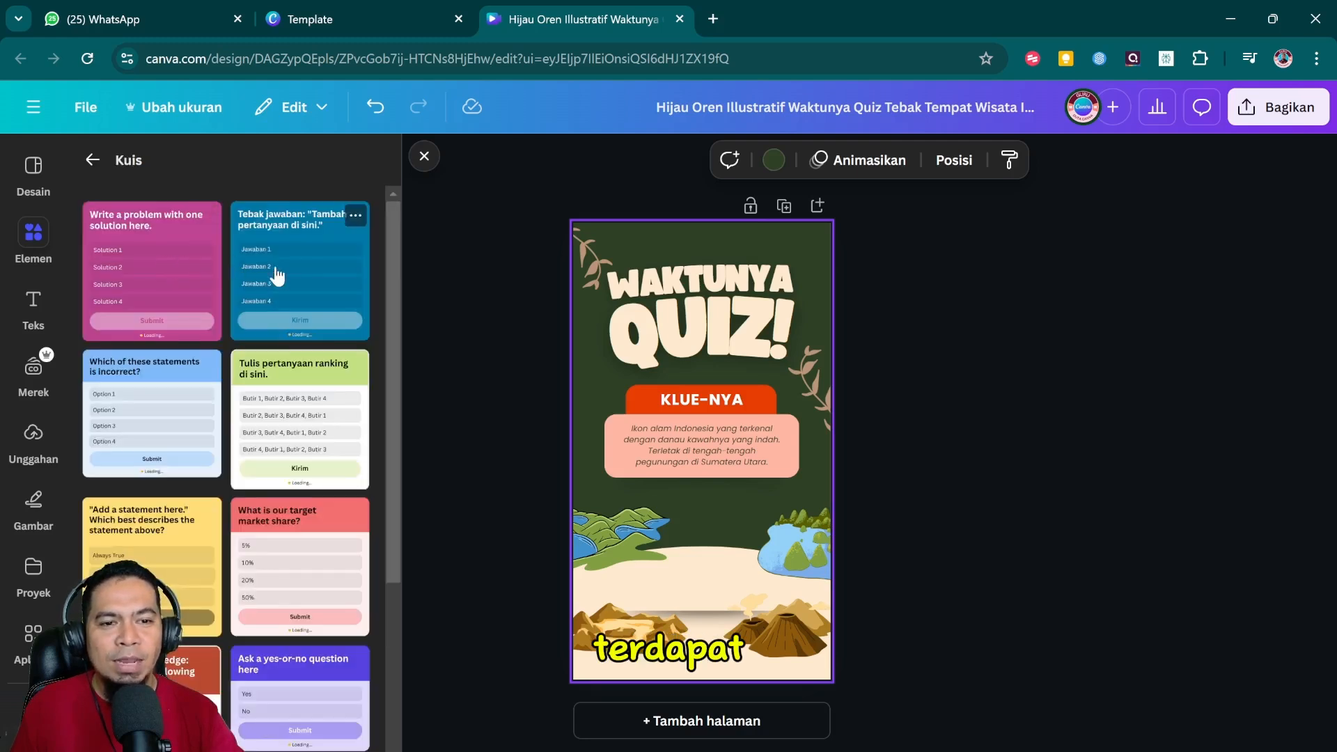
Place the blue "Tebak jawaban" quiz below the clue box and widen it on both sides to match that box.
{"action": "scroll", "coordinate": [301, 376], "scroll_direction": "down", "scroll_amount": 3}
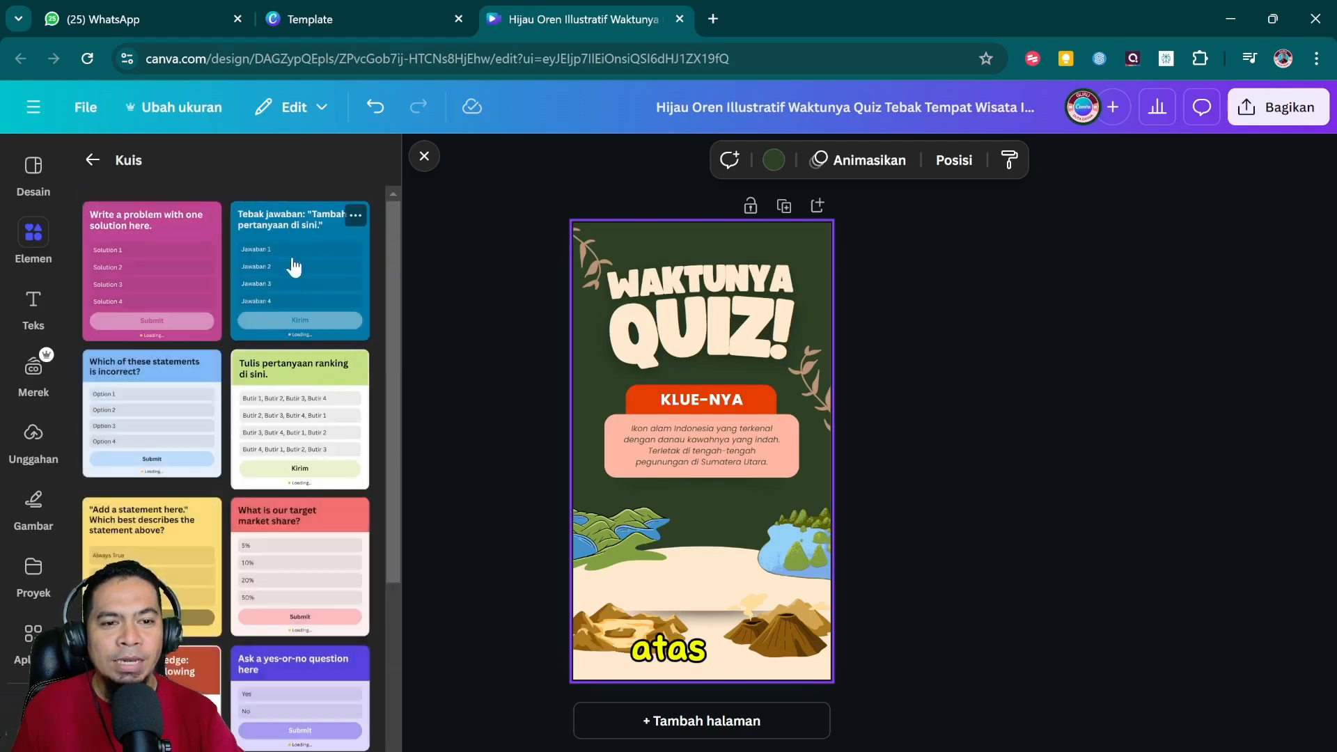
{"action": "key", "text": "ctrl+z"}
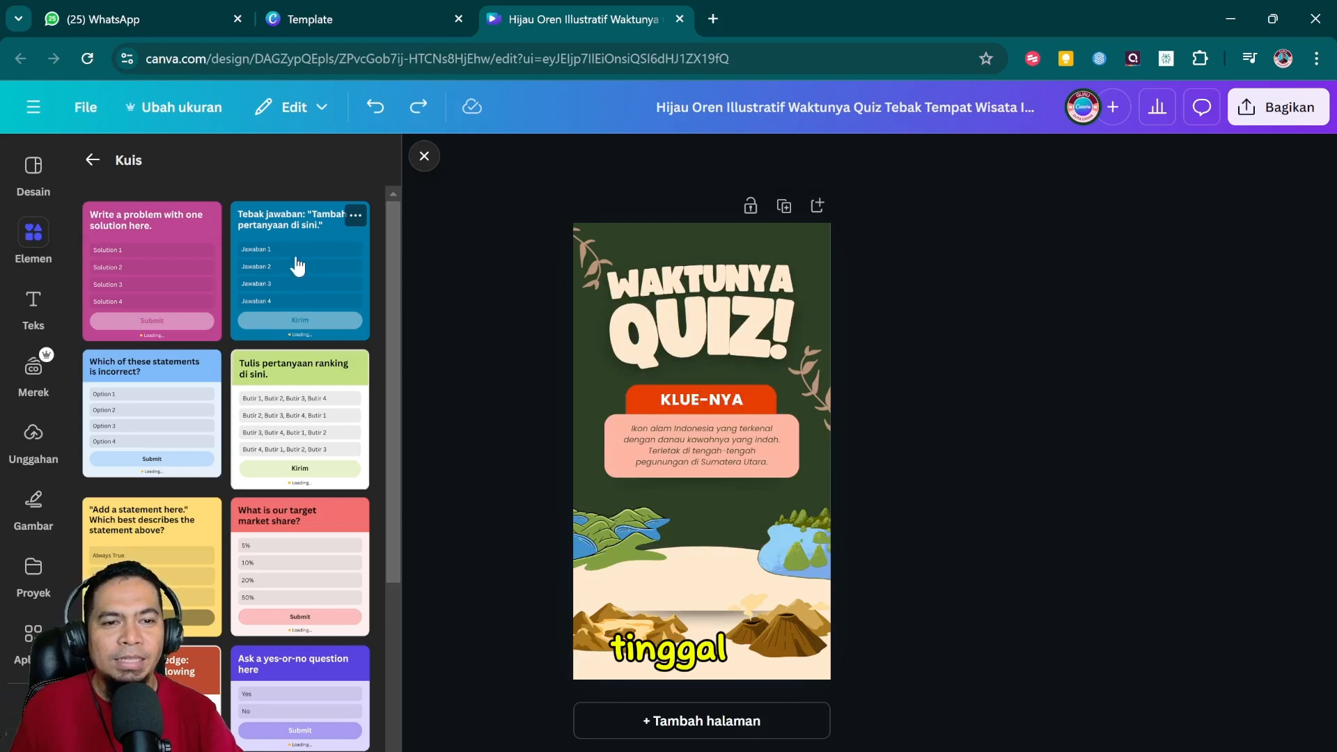
{"action": "left_click_drag", "start_coordinate": [295, 275], "coordinate": [749, 553]}
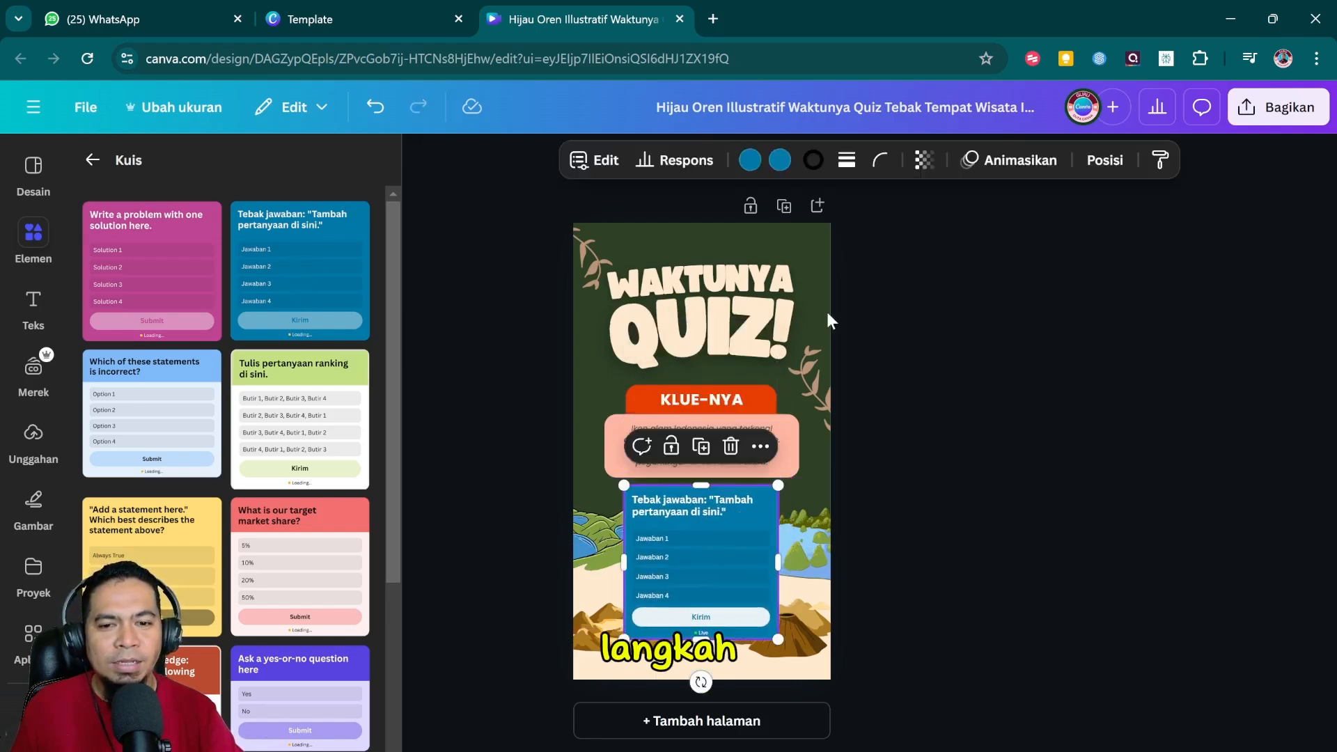
{"action": "left_click_drag", "start_coordinate": [620, 557], "coordinate": [604, 557]}
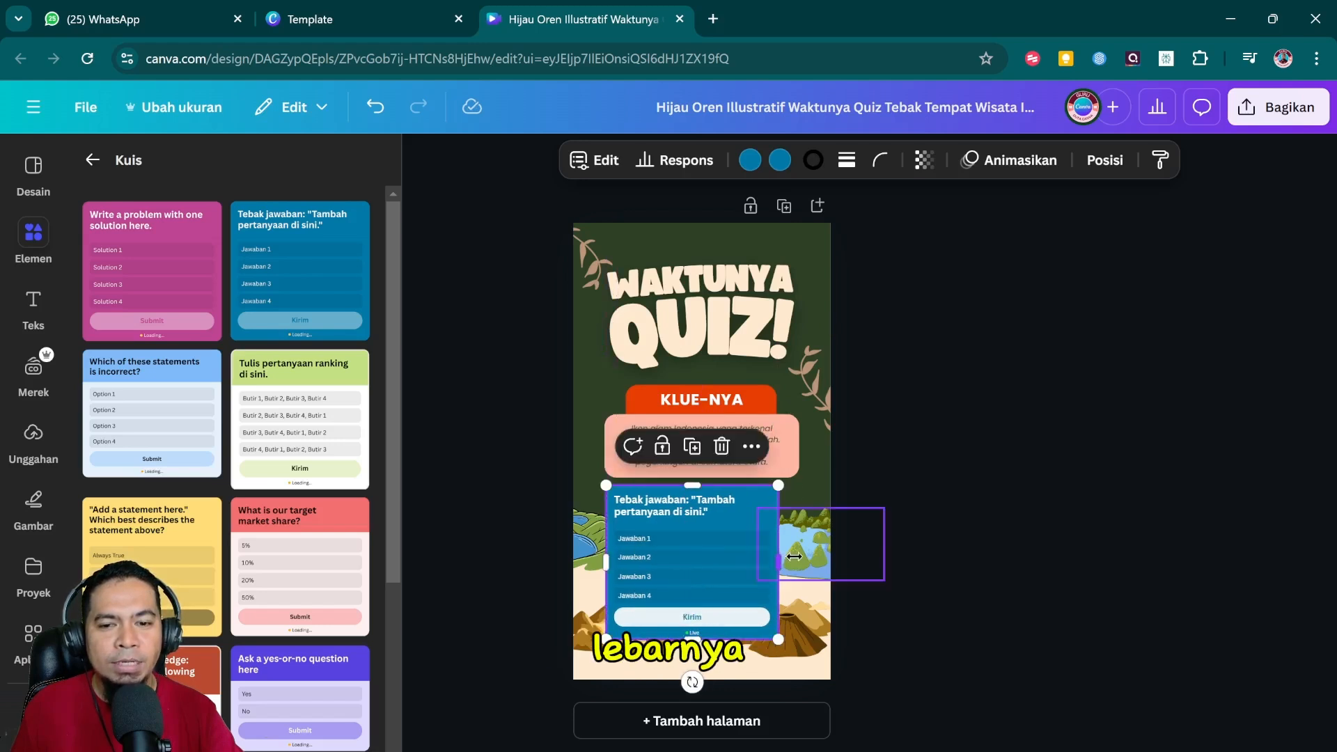
{"action": "left_click_drag", "start_coordinate": [778, 559], "coordinate": [798, 561]}
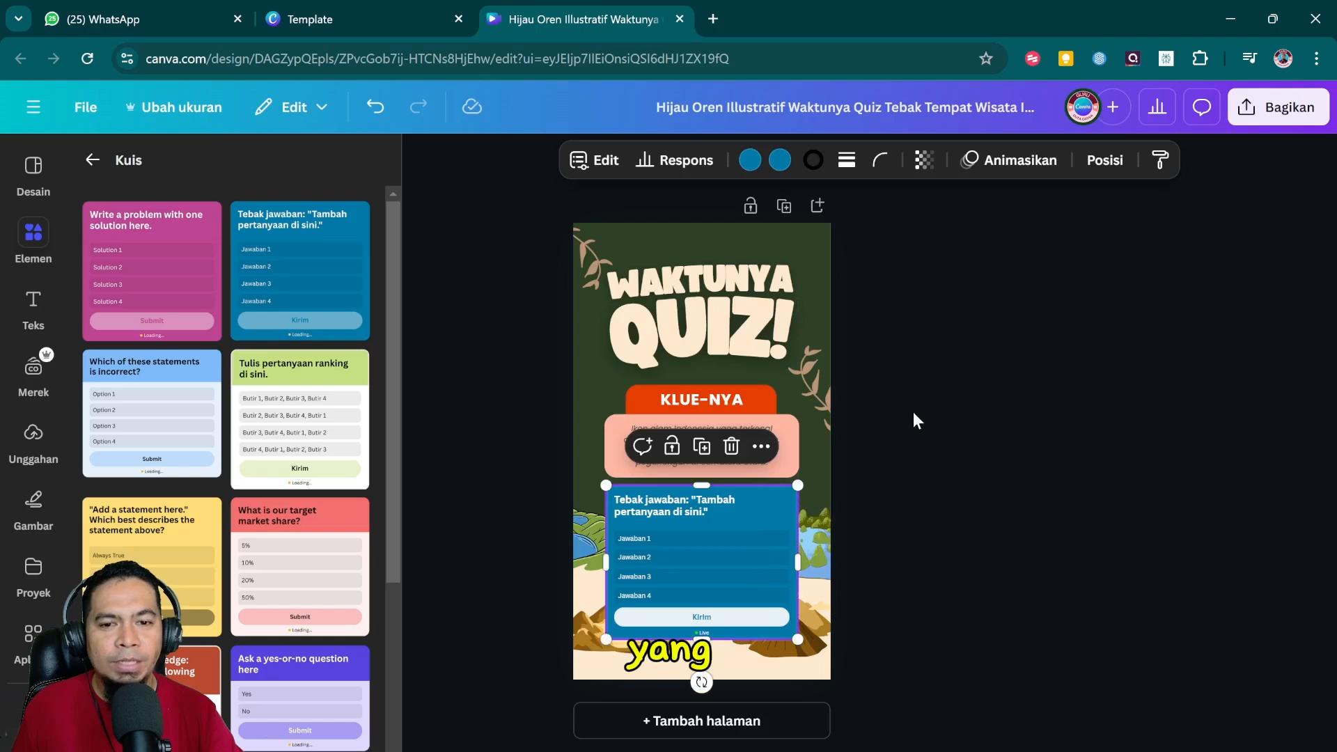
Recolour the quiz's header and submit button in the document's light pink and its background in cream #ffeacf.
{"action": "left_click", "coordinate": [750, 160]}
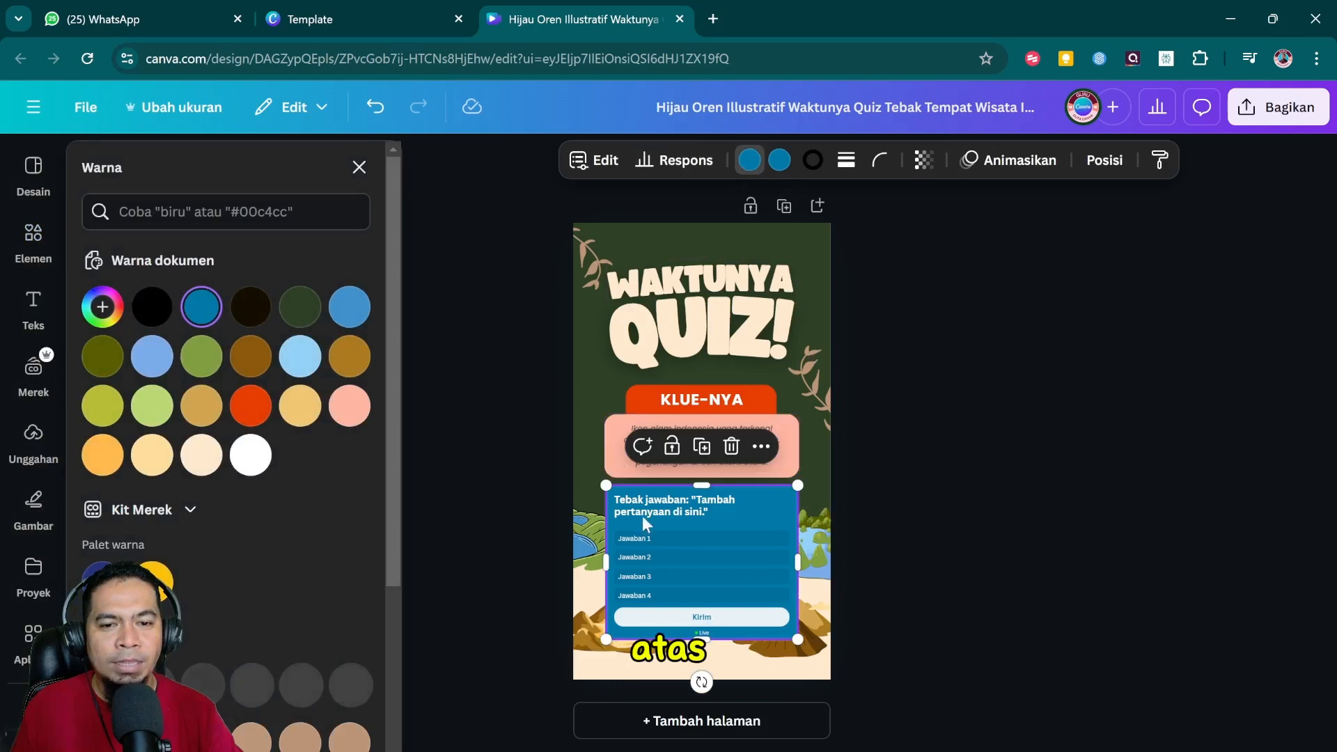
{"action": "left_click", "coordinate": [349, 409]}
{"action": "left_click", "coordinate": [778, 162]}
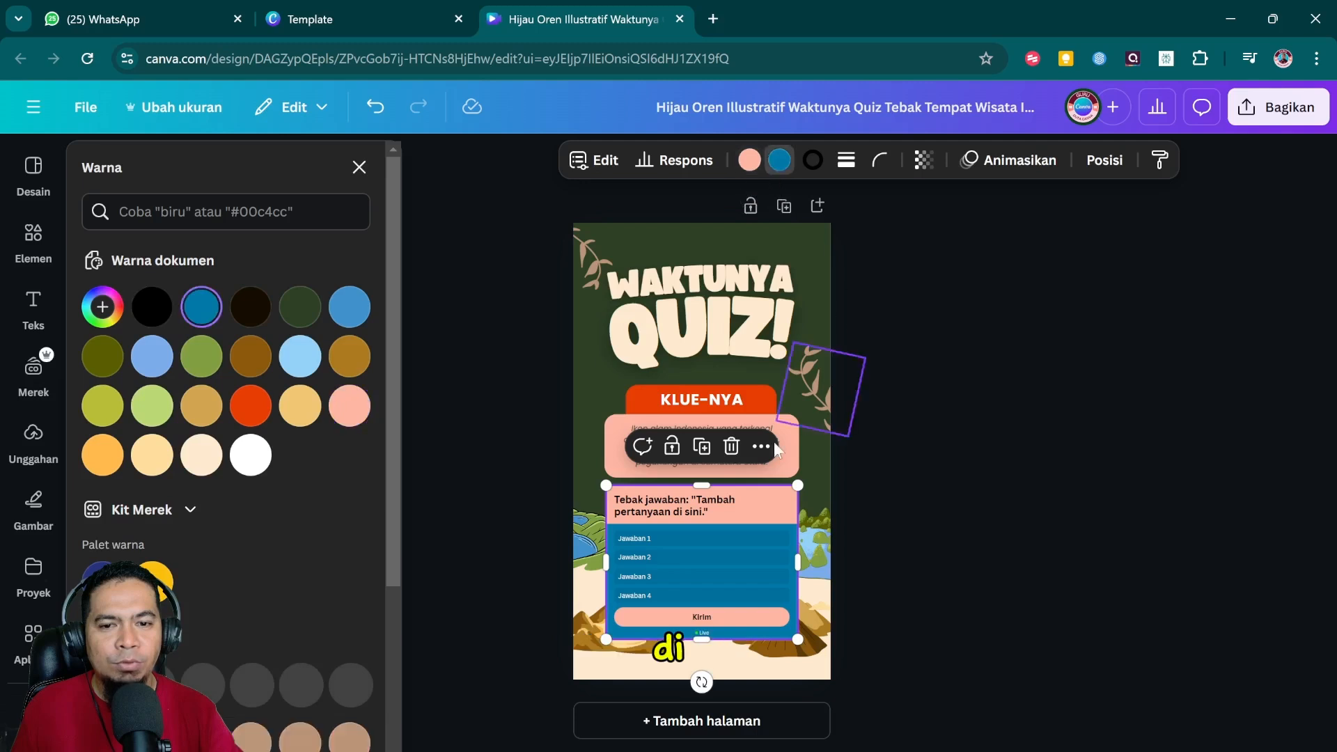
{"action": "left_click", "coordinate": [215, 468]}
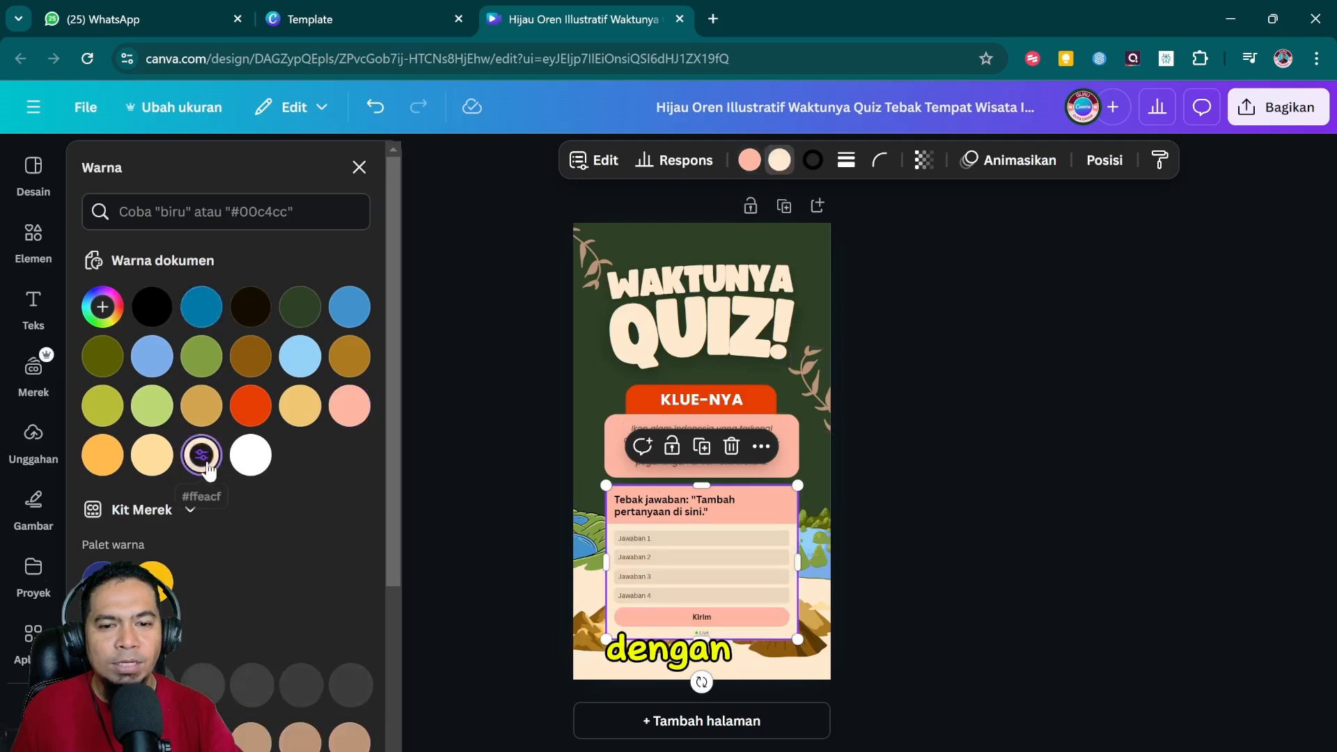
{"action": "key", "text": "Escape"}
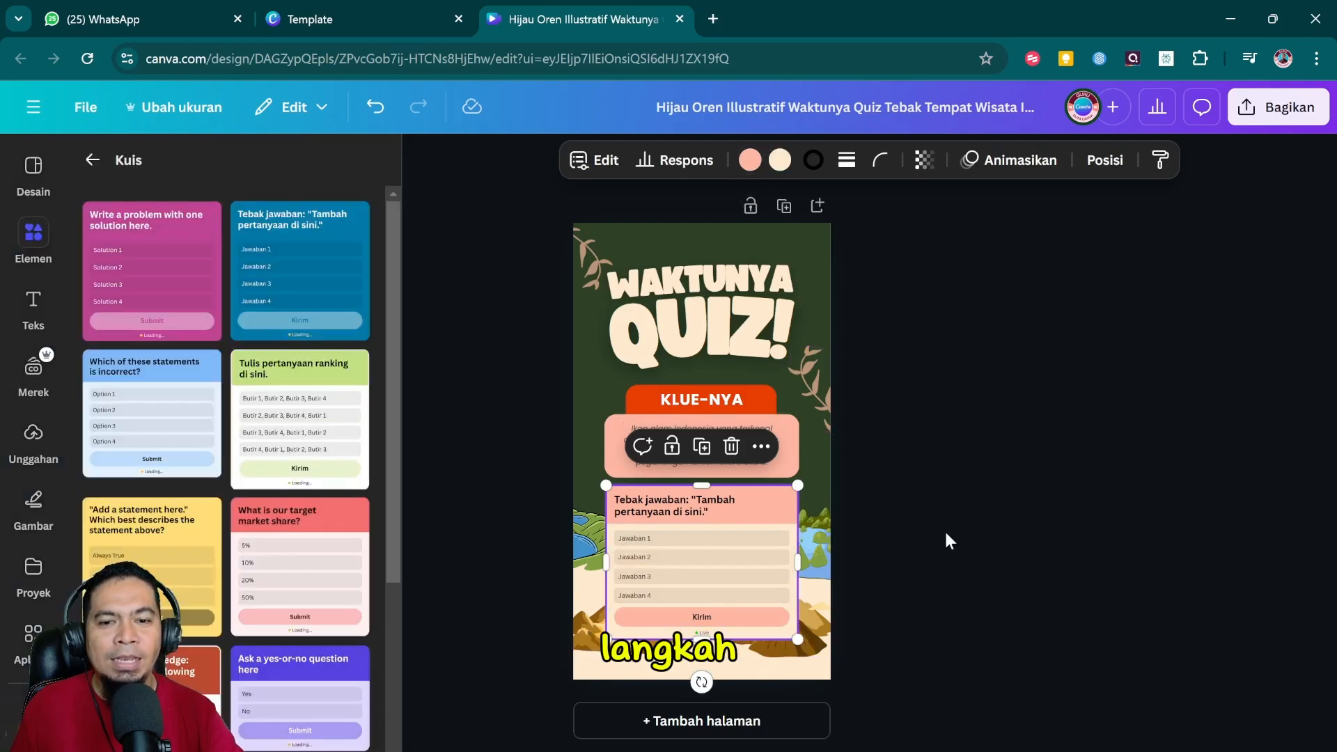
Try the quiz element without its header and turn the header back on.
{"action": "left_click", "coordinate": [717, 536]}
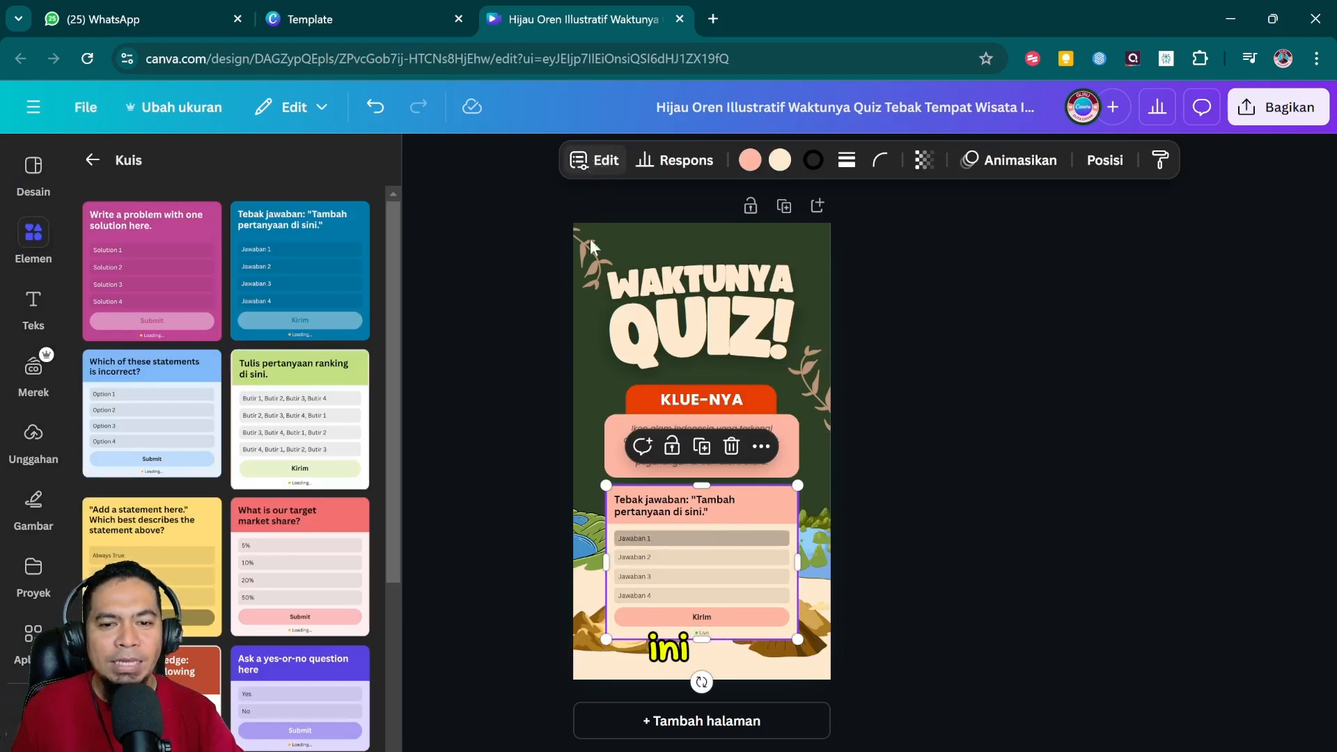
{"action": "left_click", "coordinate": [649, 556]}
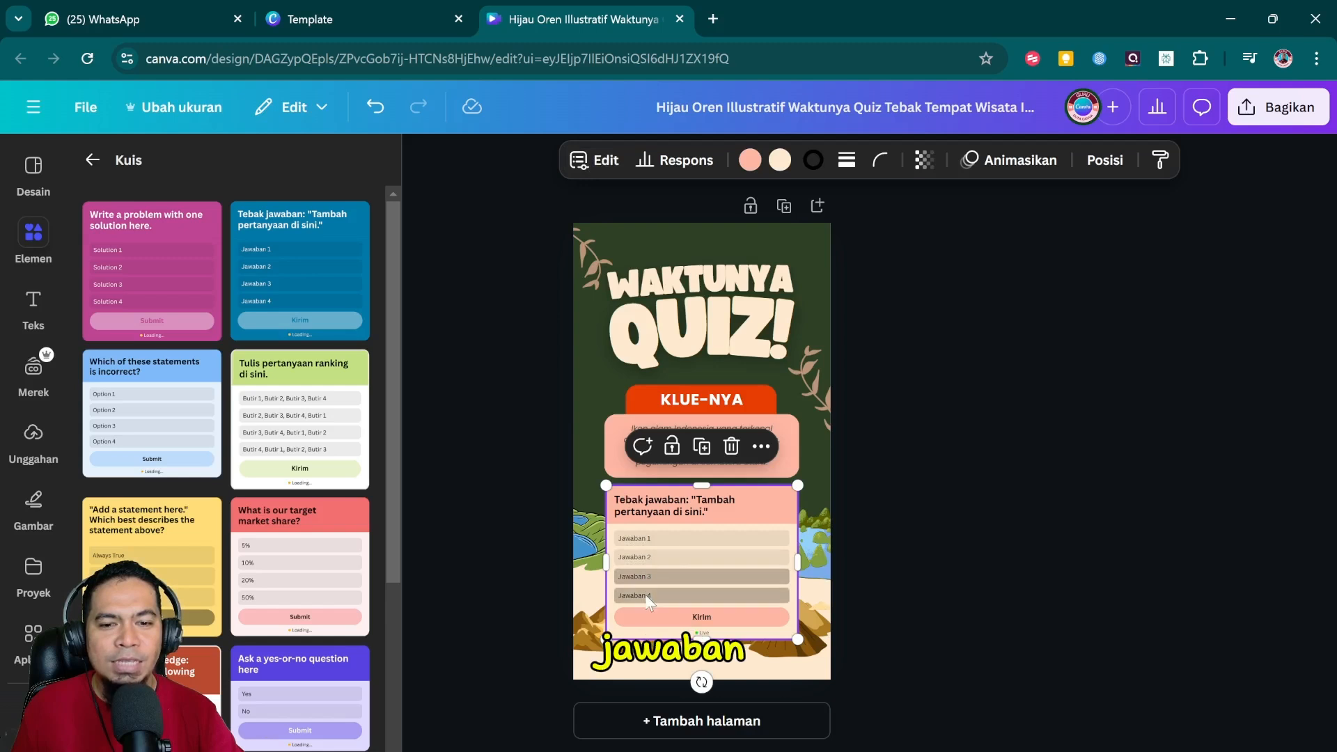
{"action": "left_click", "coordinate": [594, 161]}
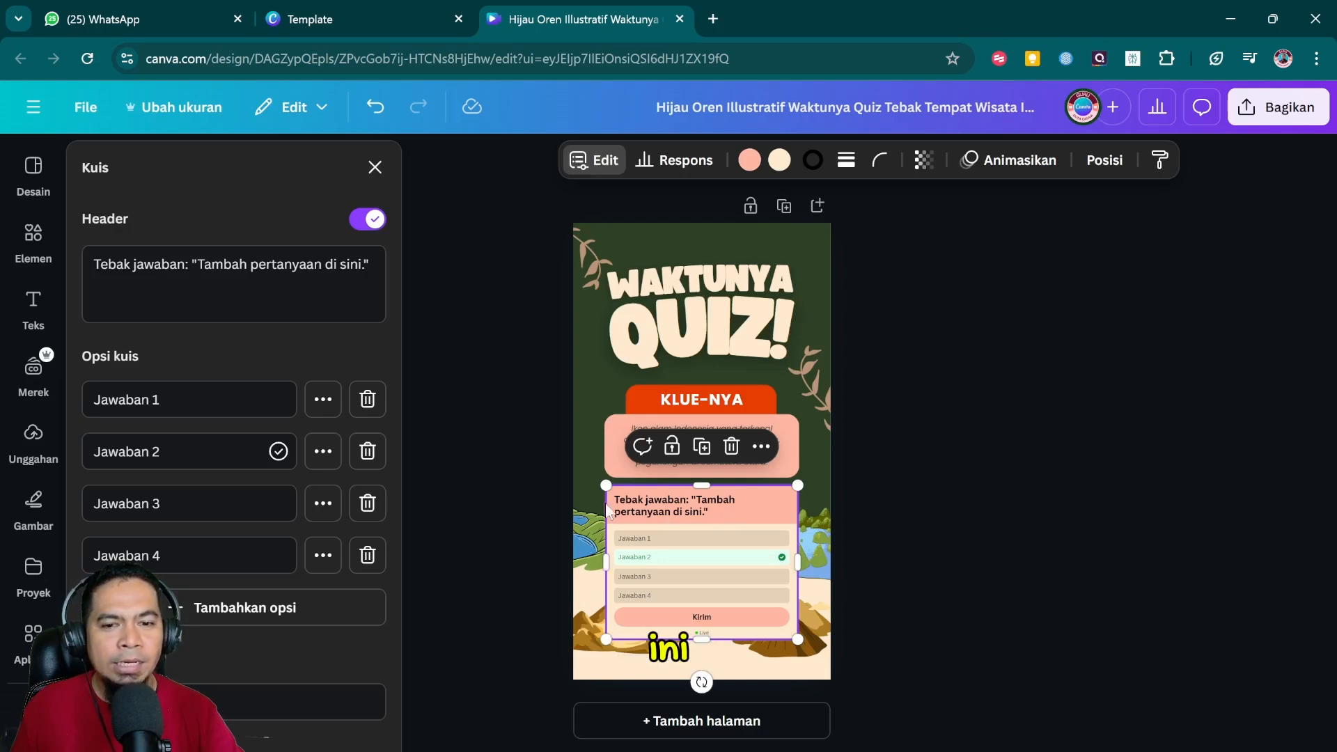
{"action": "left_click", "coordinate": [369, 220]}
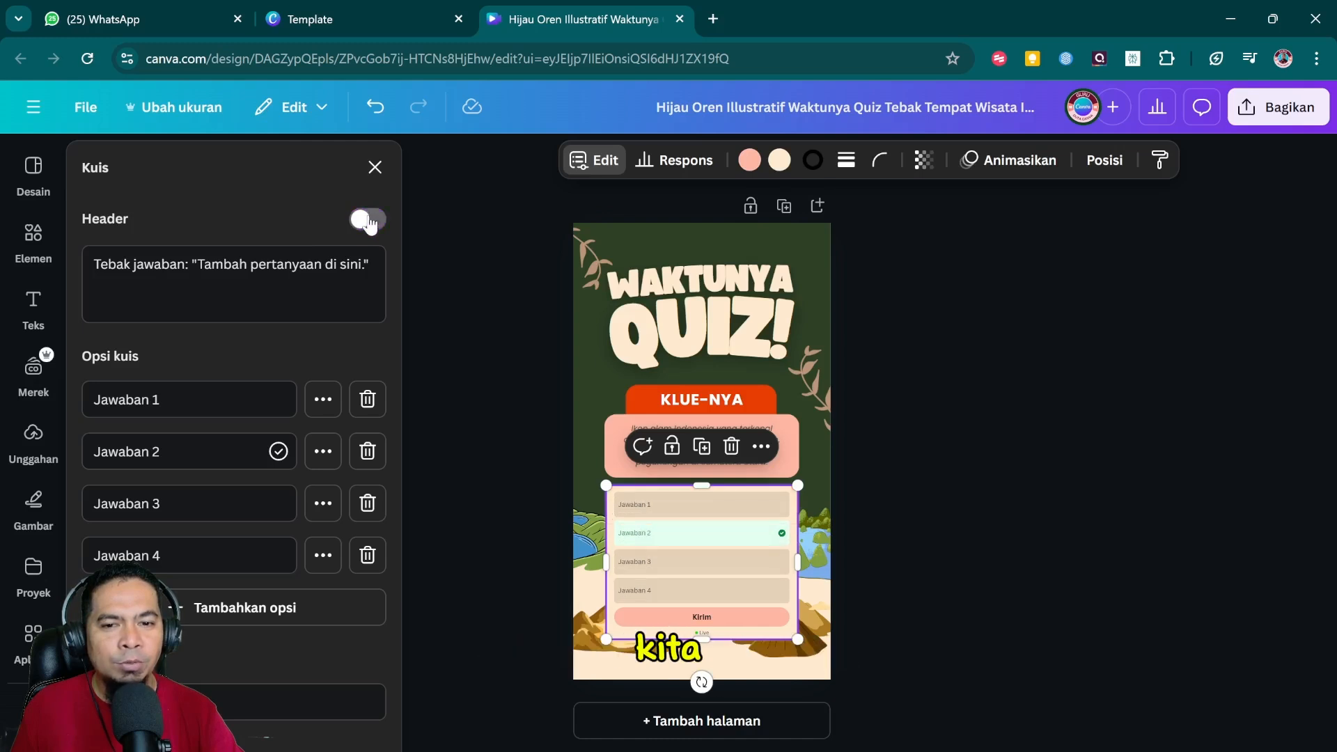
{"action": "left_click", "coordinate": [369, 220]}
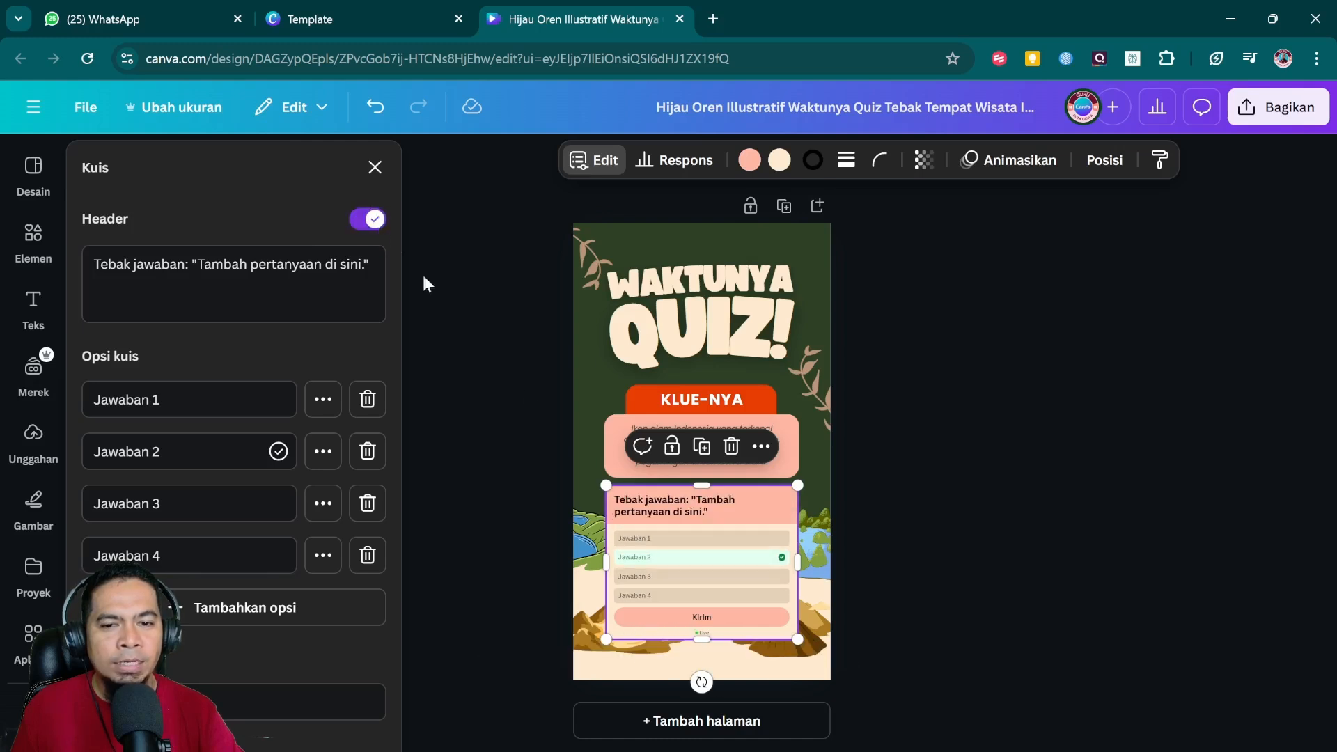
Turn off the quiz element's header so that only the answers and the submit button are left.
{"action": "left_click", "coordinate": [667, 470]}
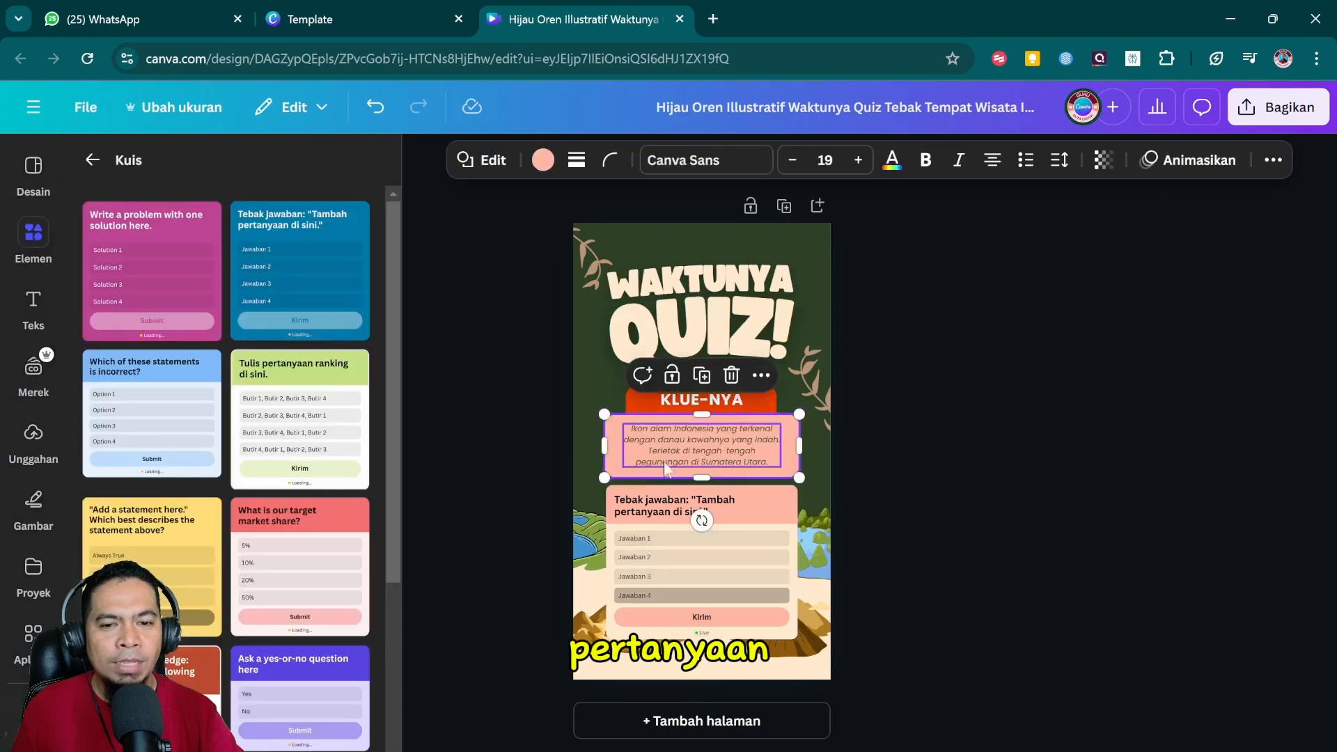
{"action": "left_click", "coordinate": [678, 519]}
{"action": "left_click", "coordinate": [607, 163]}
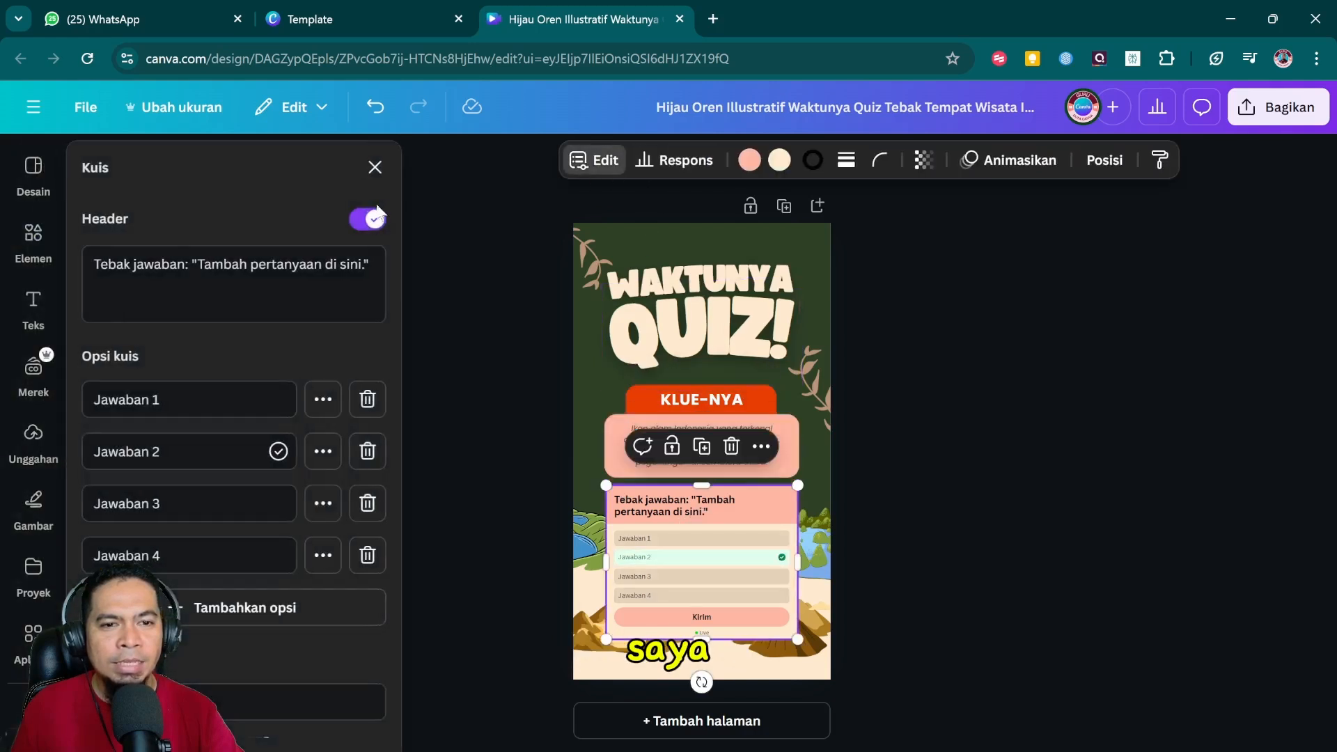
{"action": "left_click", "coordinate": [365, 221]}
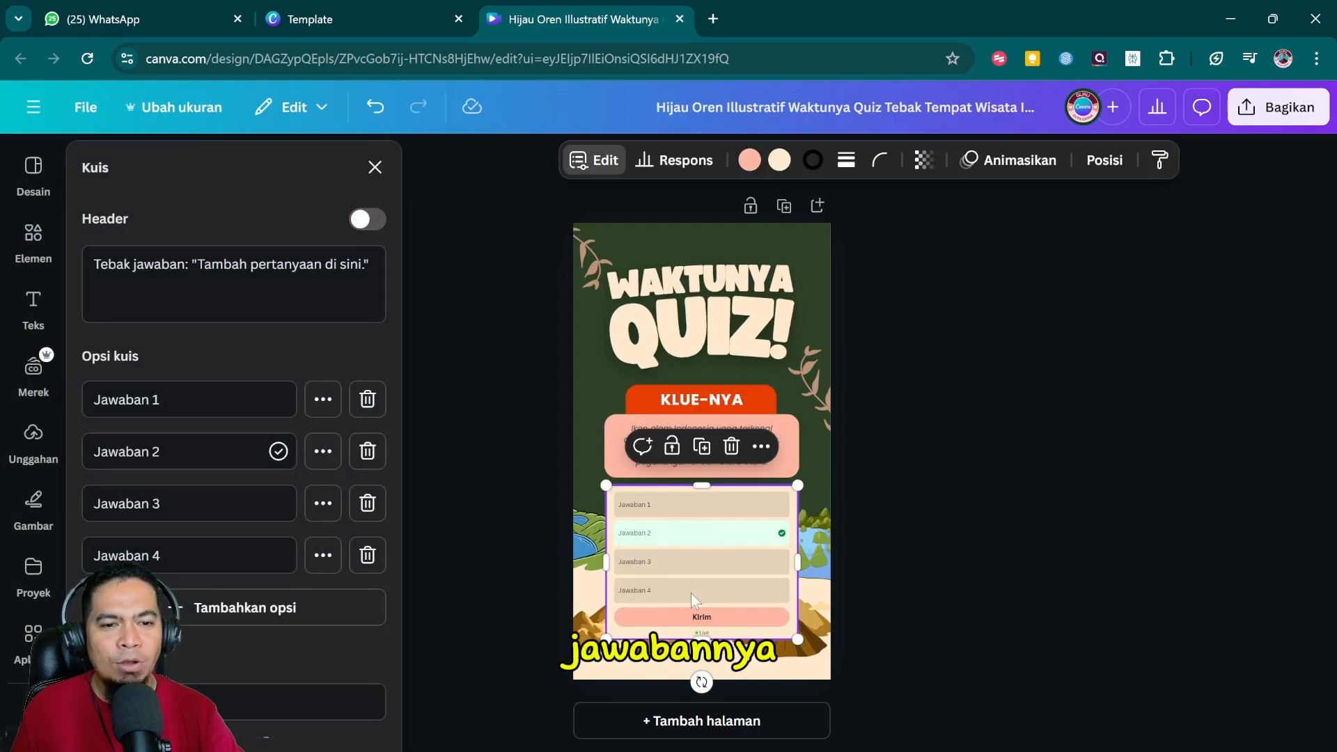
{"action": "key", "text": "Escape"}
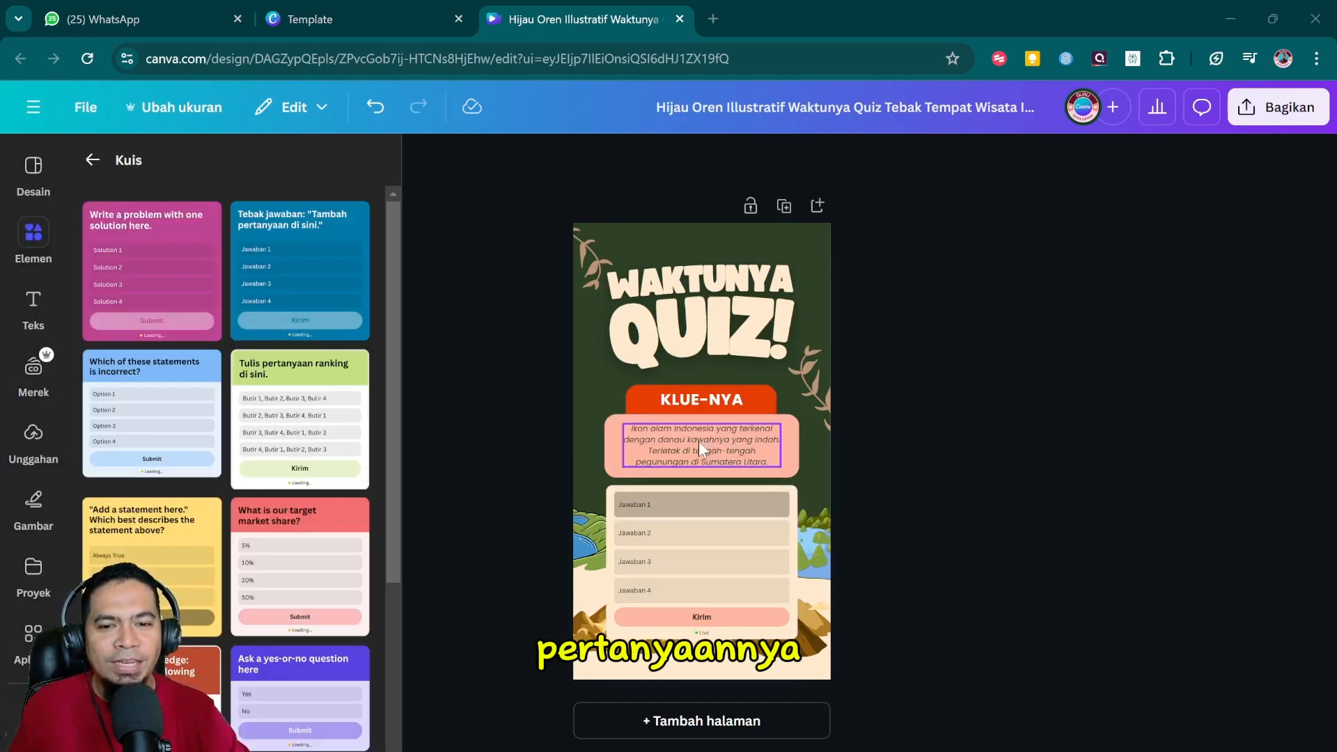
Replace the clue text with "Manakah dari makanan berikut yang termasuk makanan khas Indonesia?", centre it in its box and set its size to 28.6.
{"action": "double_click", "coordinate": [699, 440]}
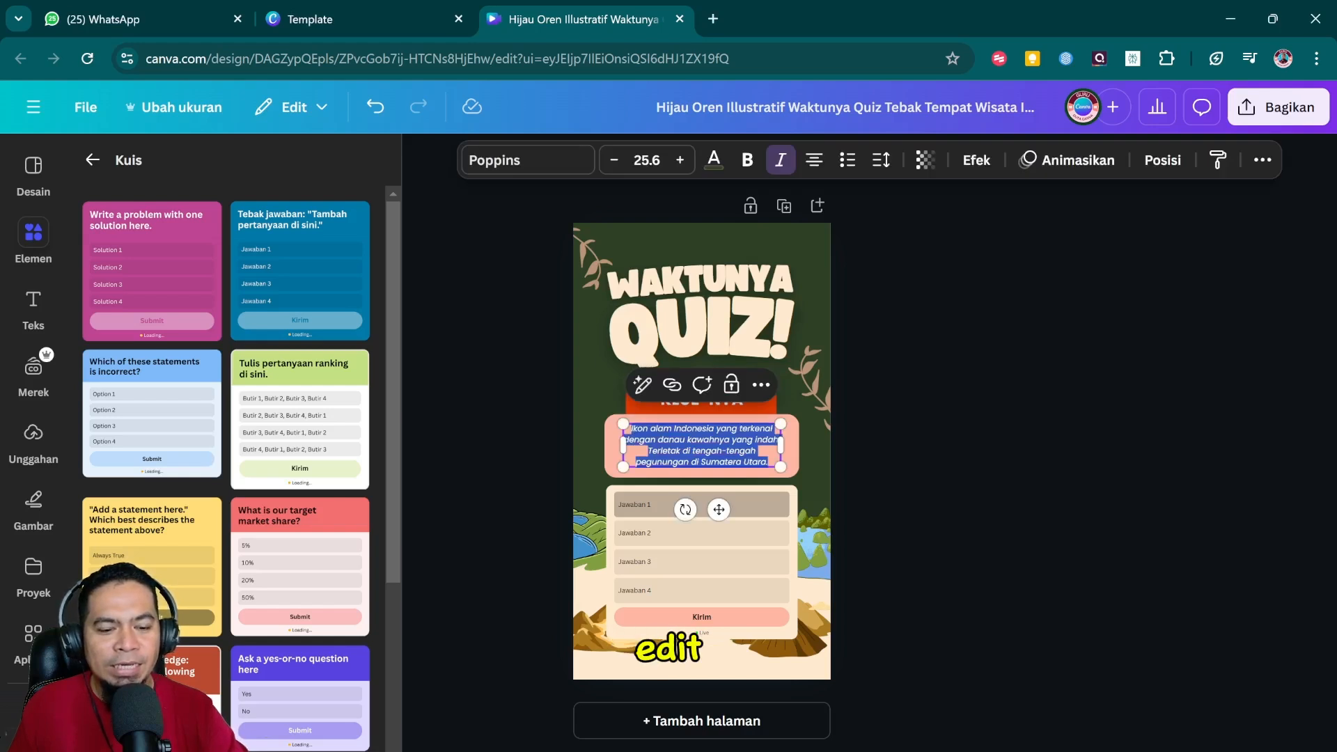
{"action": "type", "text": "Manakah dari makanan berikut yang termasuk makanan khas Indonesia?"}
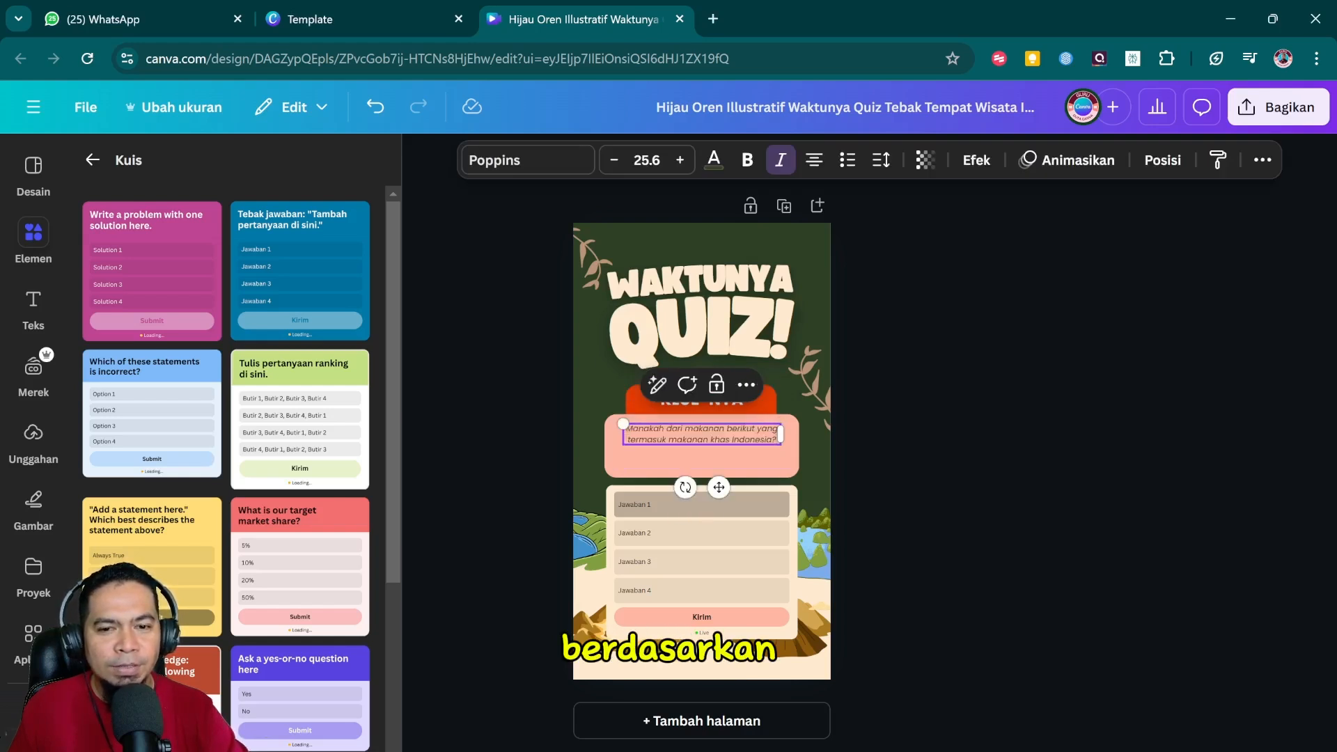
{"action": "left_click_drag", "start_coordinate": [718, 497], "coordinate": [718, 497]}
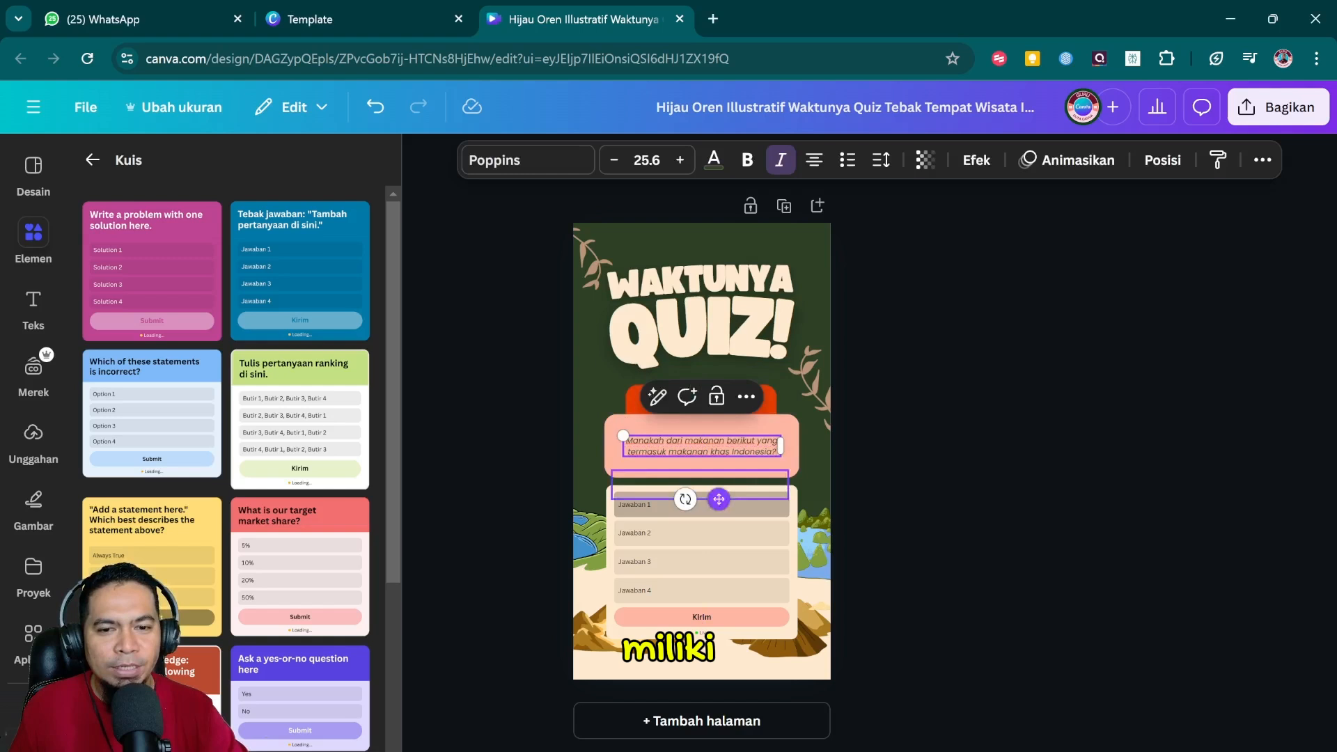
{"action": "left_click", "coordinate": [681, 159]}
{"action": "left_click", "coordinate": [680, 160]}
{"action": "left_click", "coordinate": [681, 159]}
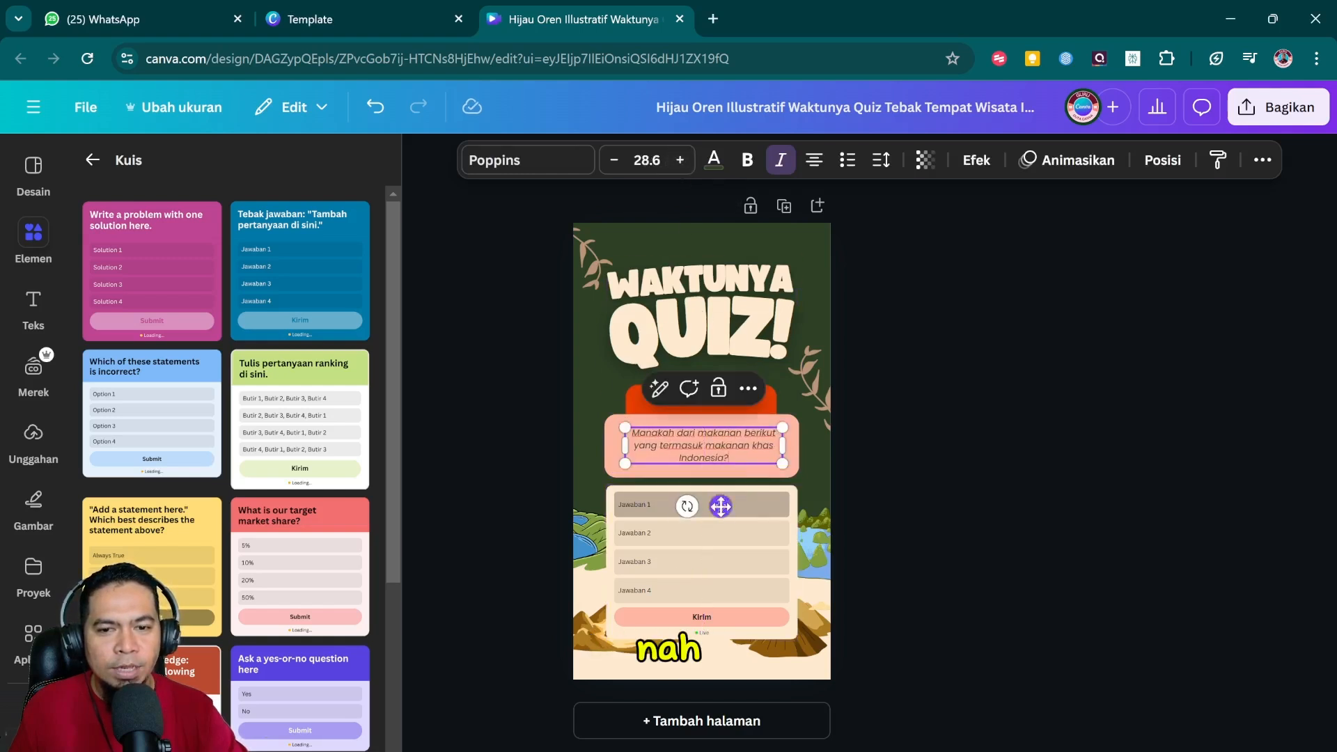
Replace the quiz's four answer options with Rendang, Sushi, Pasta and Taco.
{"action": "left_click", "coordinate": [711, 552]}
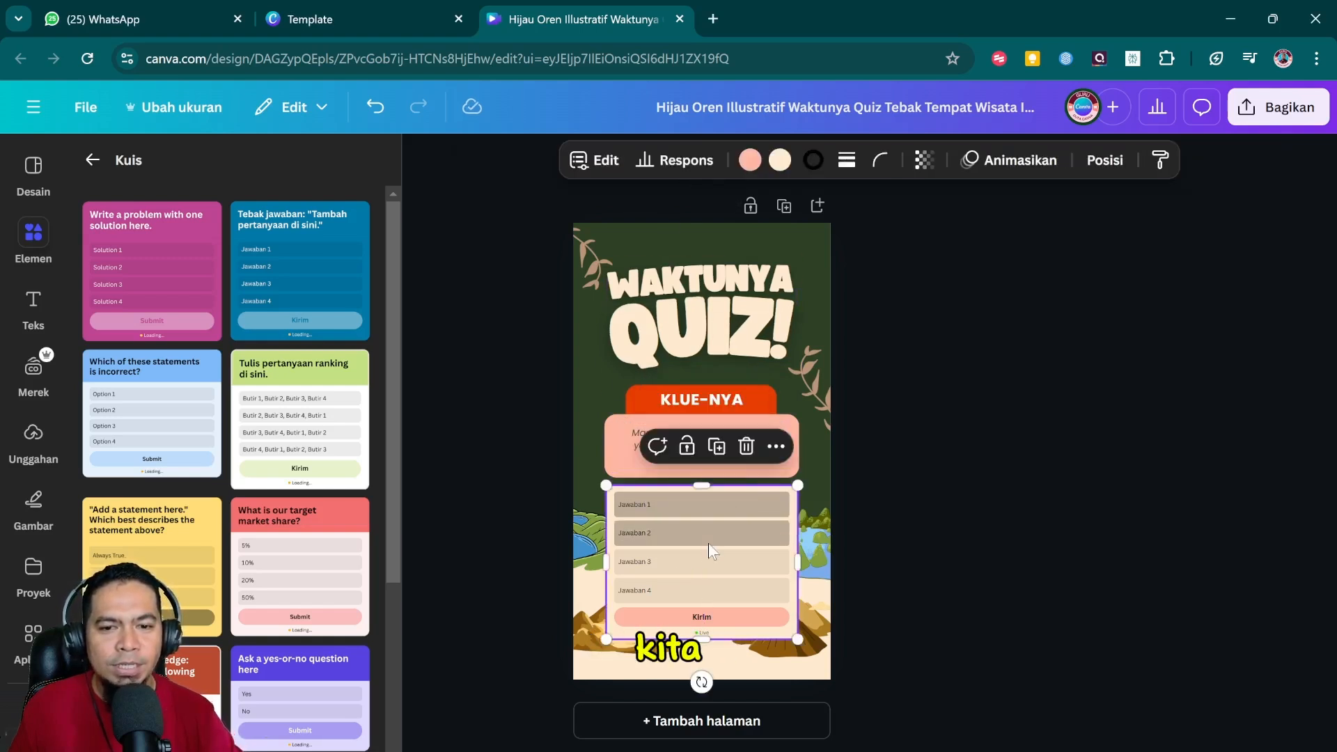
{"action": "left_click", "coordinate": [595, 162]}
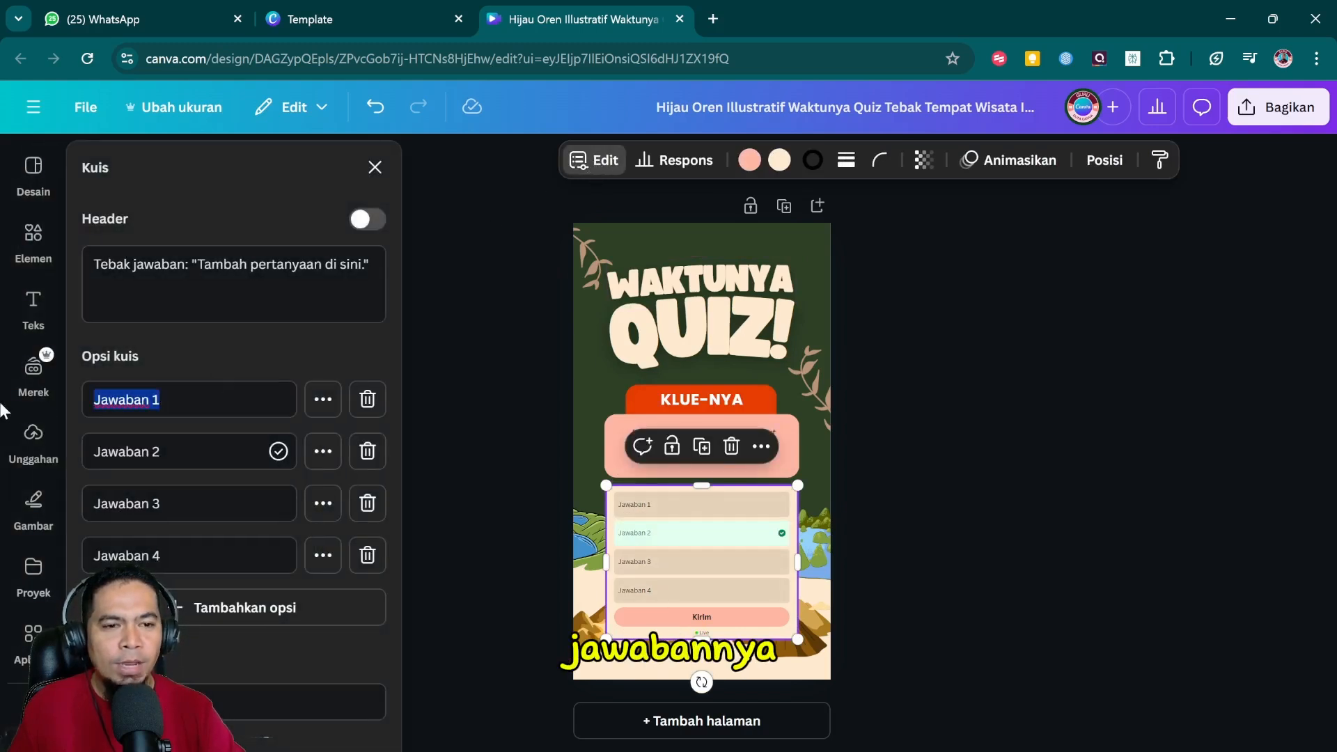
{"action": "type", "text": "Sushi"}
{"action": "key", "text": "Tab"}
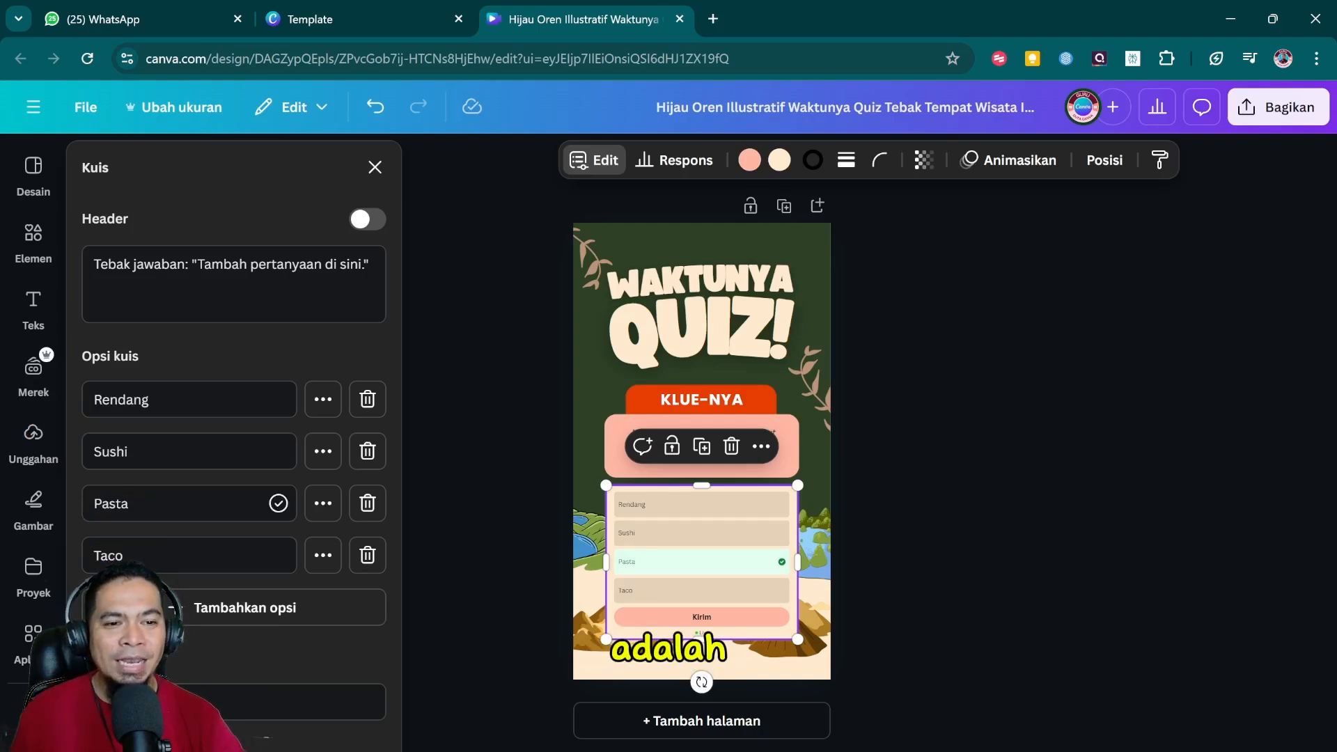
Mark Rendang as the quiz's correct answer and change the submit button's label to "Kumpulkan".
{"action": "left_click", "coordinate": [324, 400]}
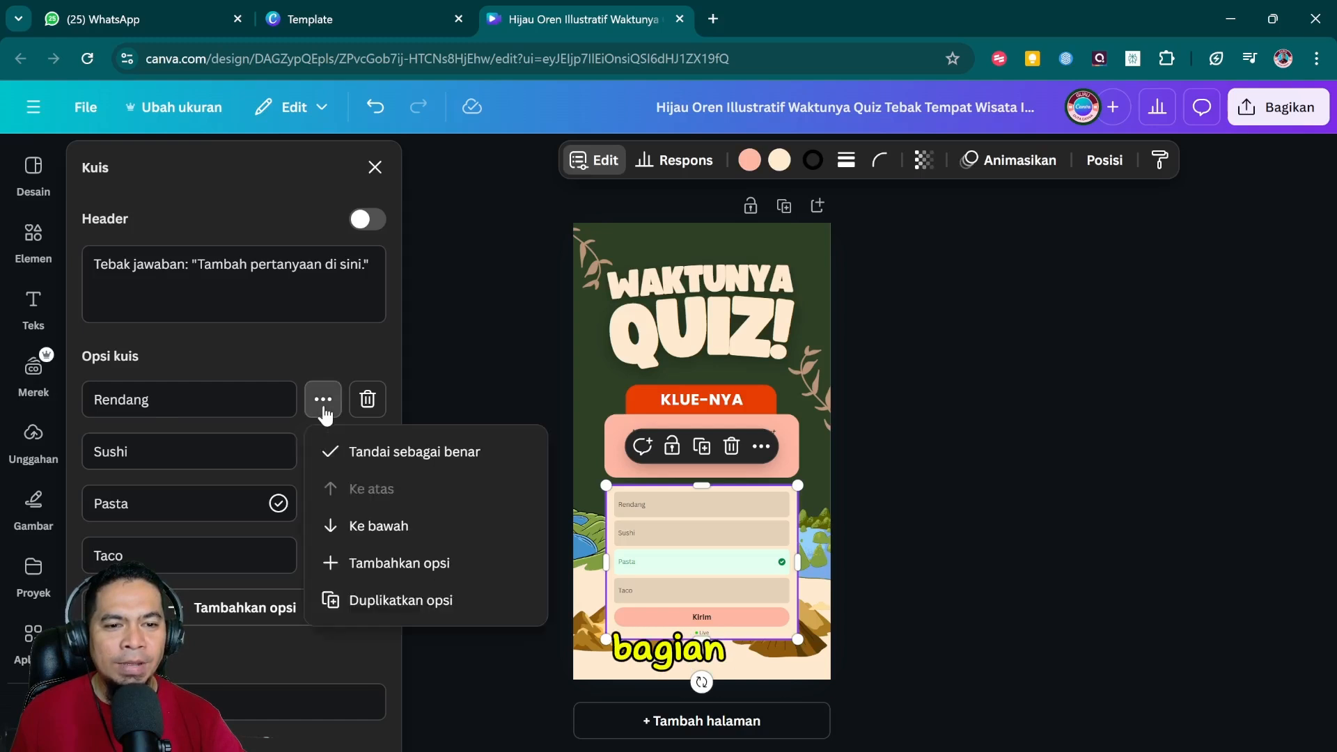
{"action": "left_click", "coordinate": [408, 456]}
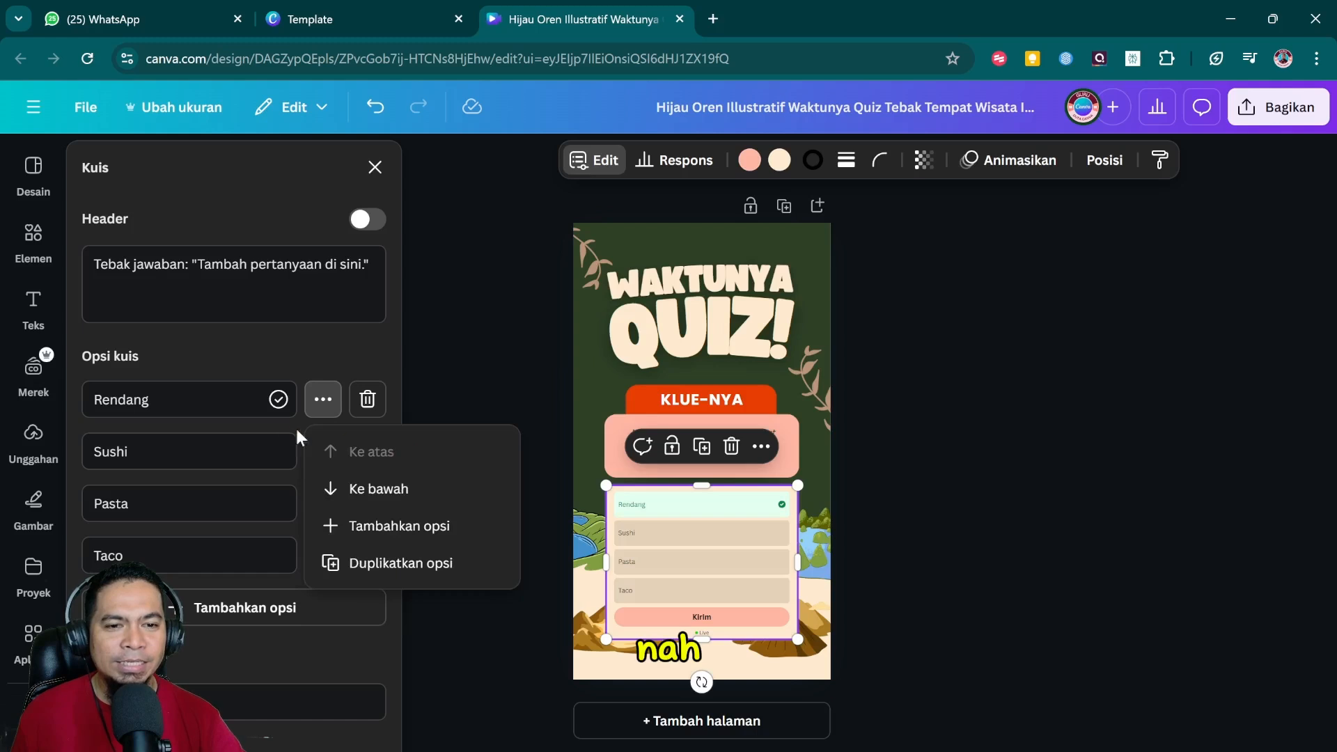
{"action": "left_click", "coordinate": [281, 366]}
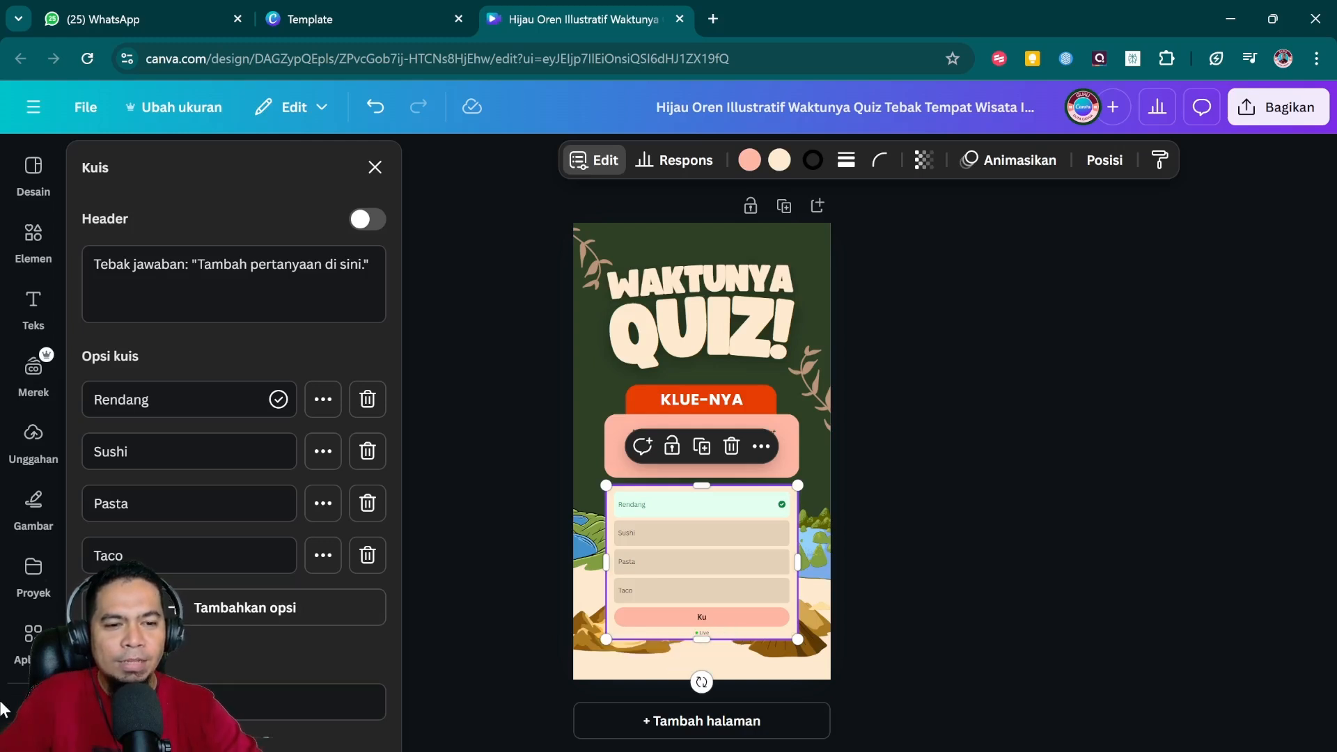
{"action": "type", "text": "mpulkan"}
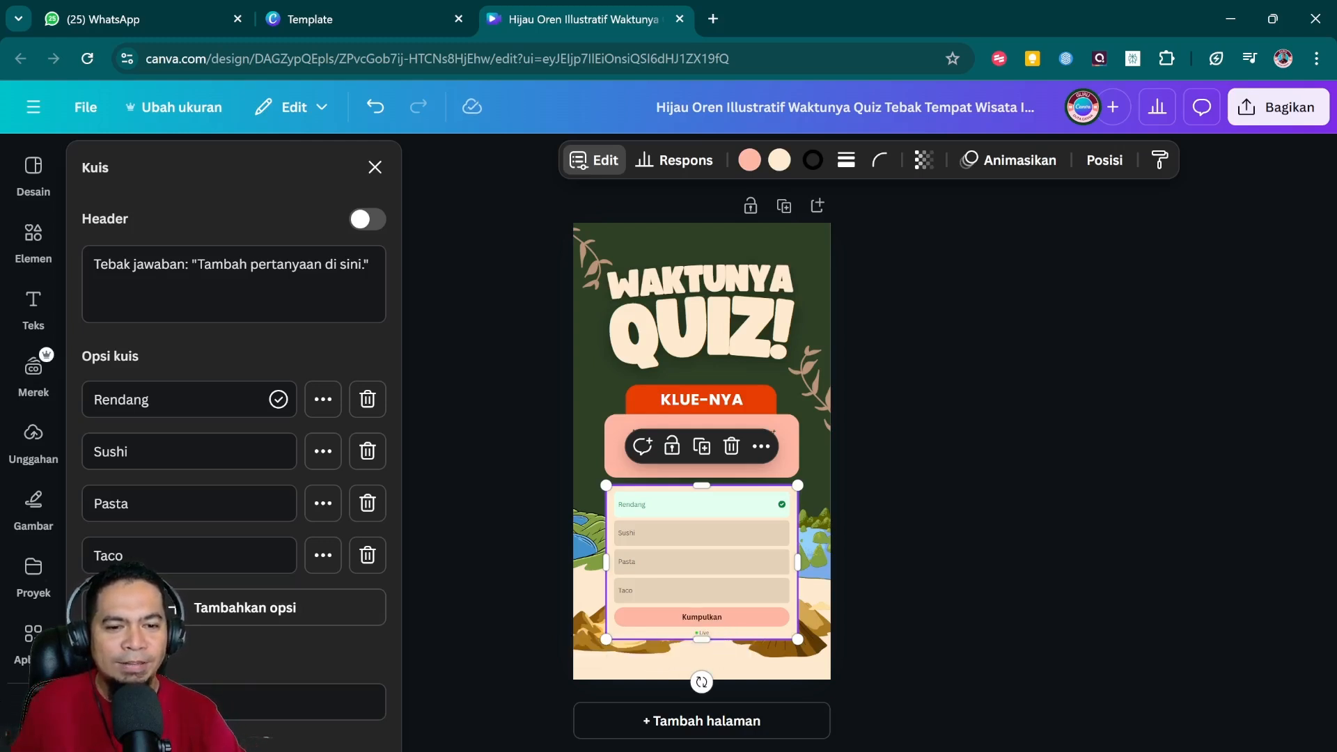
{"action": "left_click", "coordinate": [916, 236]}
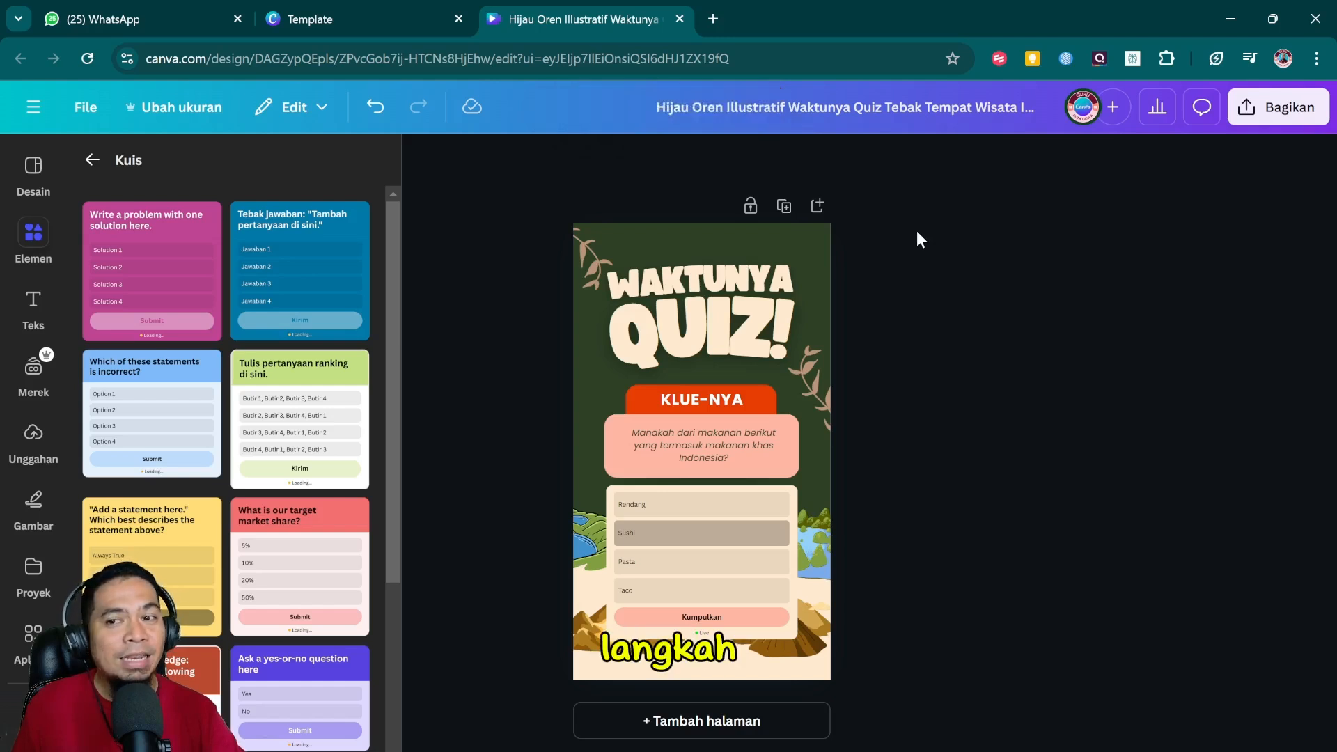
Set the design's collaboration link to "Yang punya tautan" with "Bisa lihat" access and copy the link.
{"action": "left_click", "coordinate": [1287, 111]}
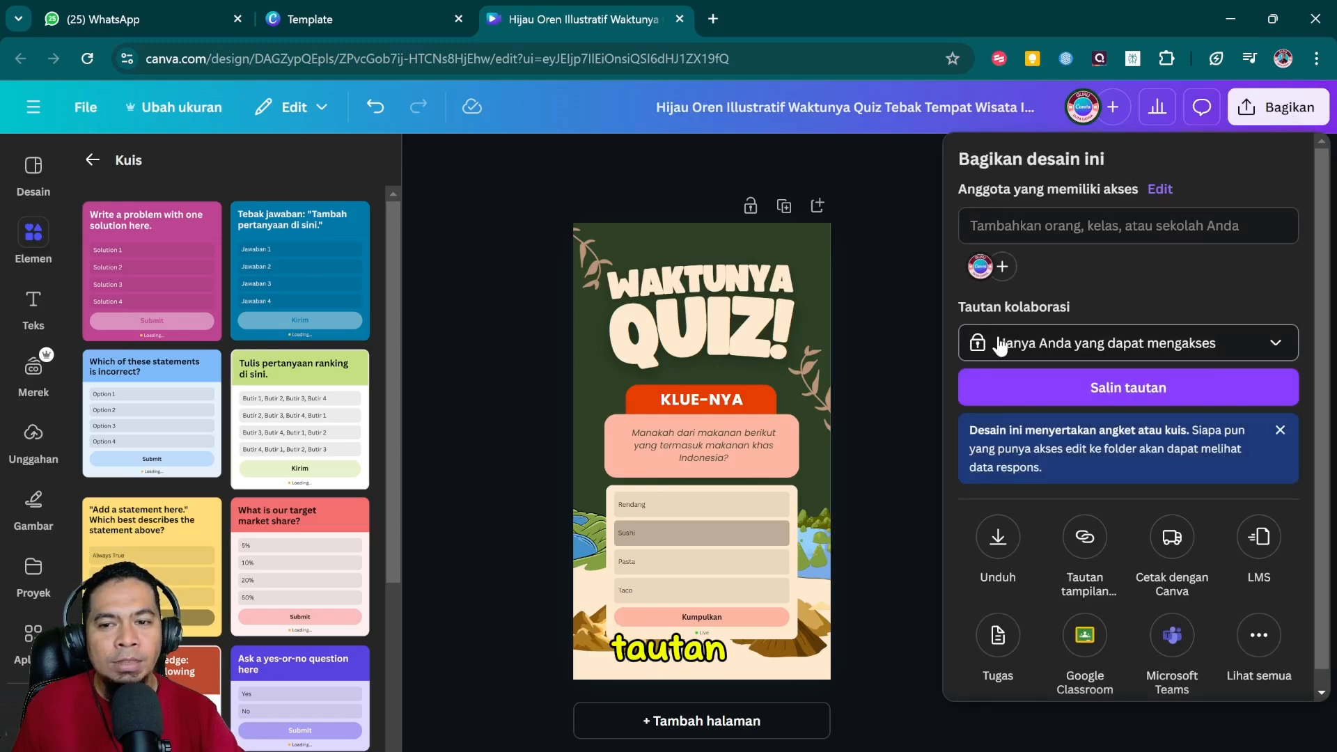
{"action": "left_click", "coordinate": [1028, 343]}
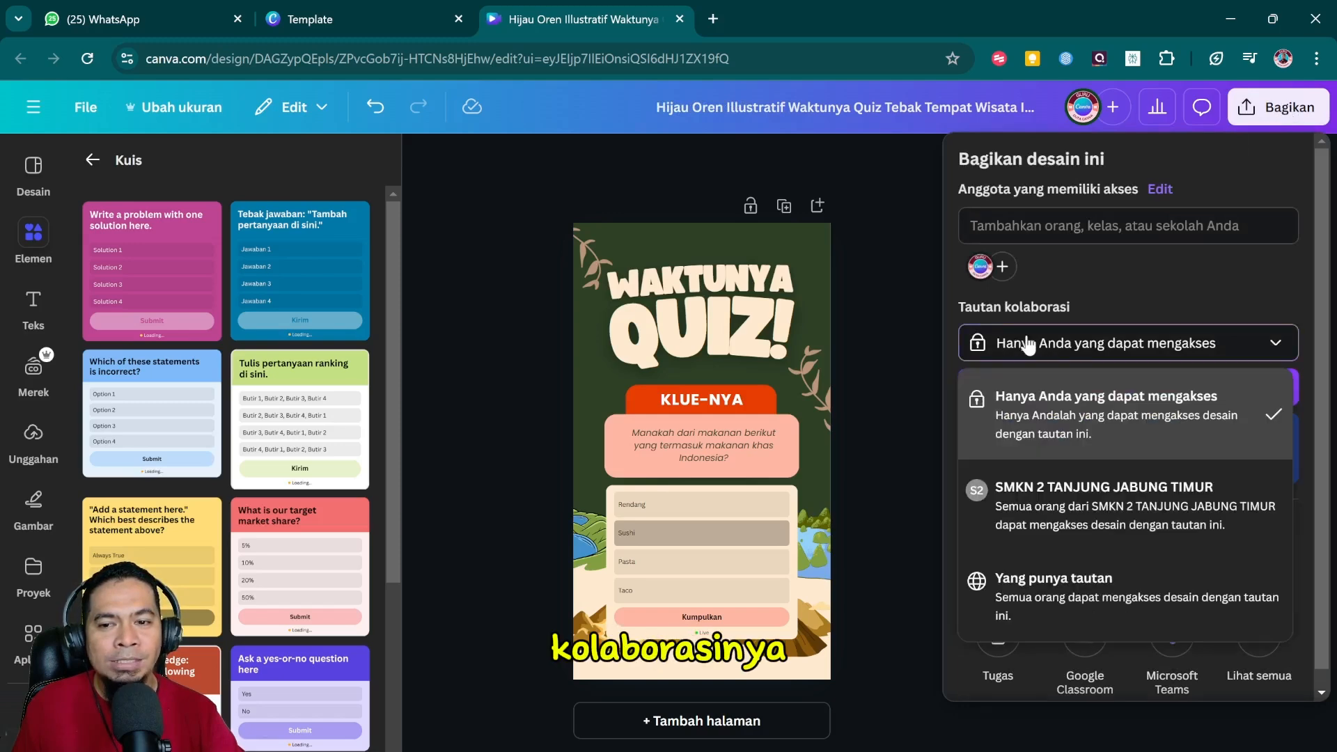
{"action": "left_click", "coordinate": [1035, 587]}
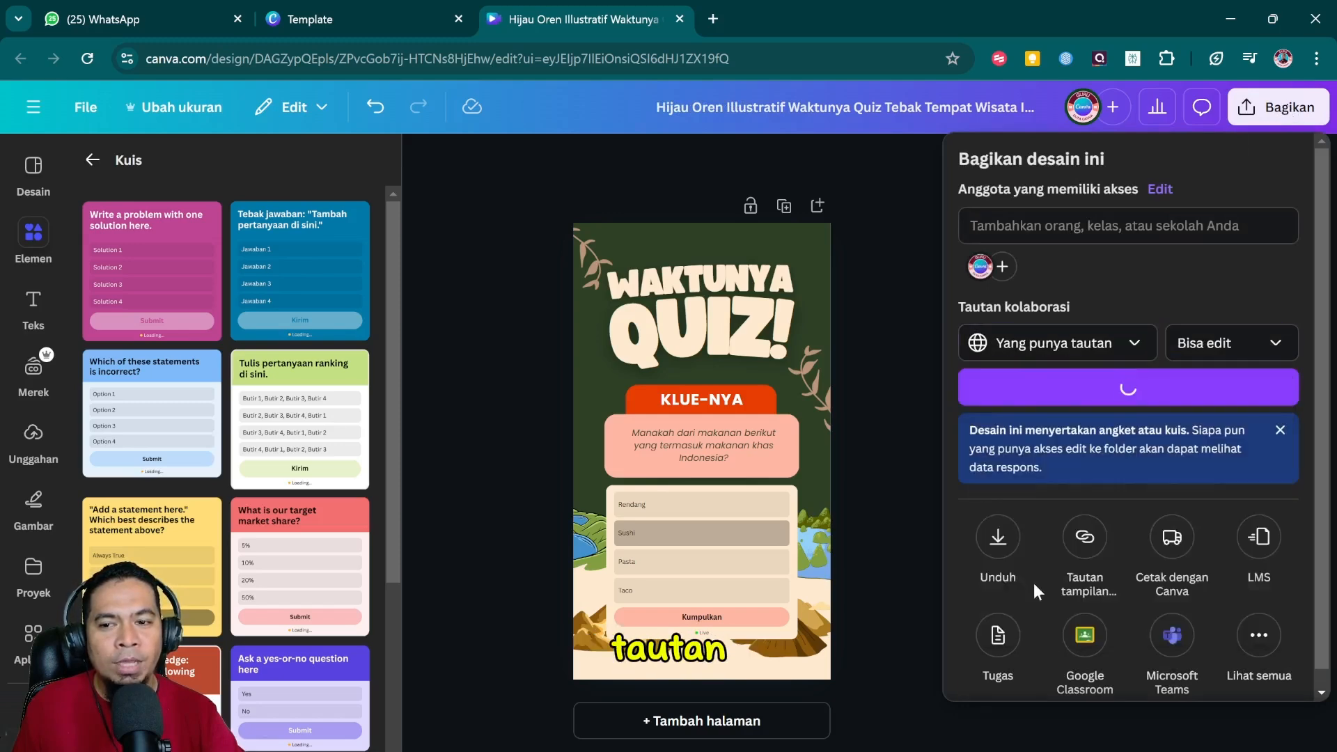
{"action": "left_click", "coordinate": [1221, 354]}
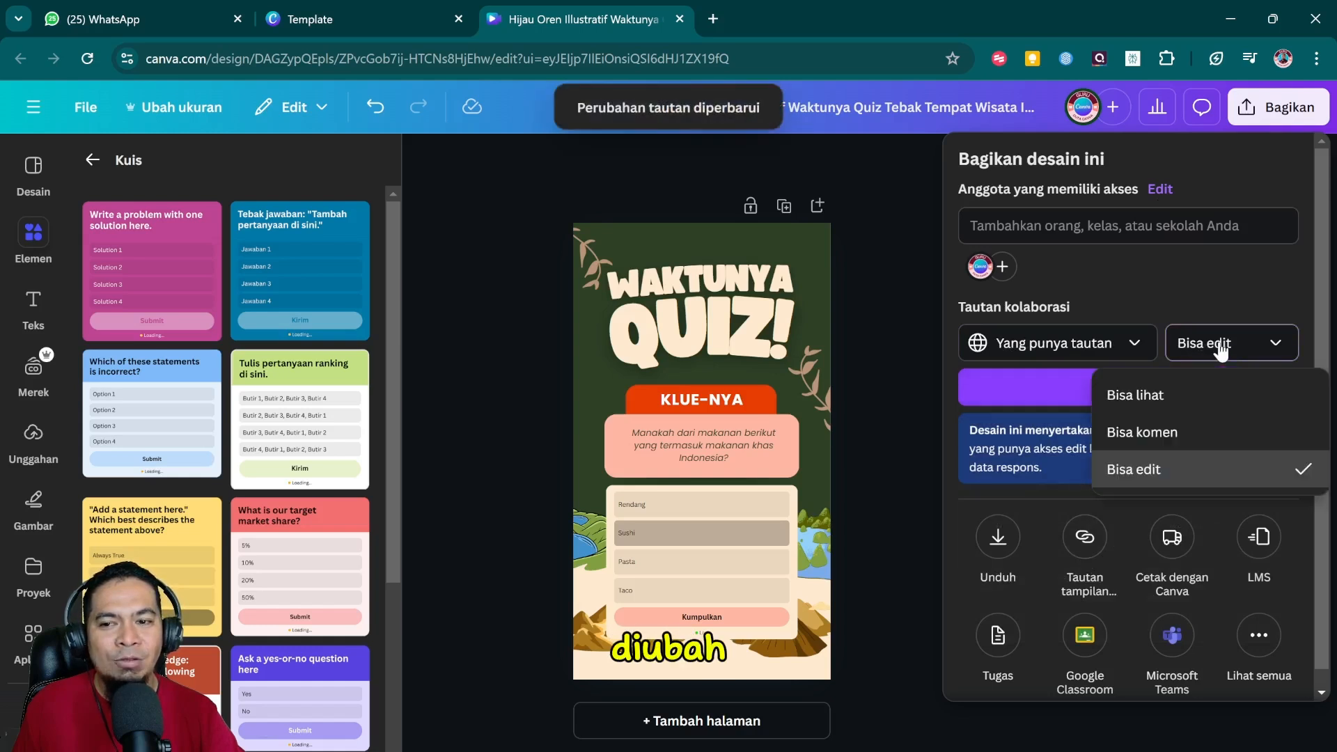
{"action": "left_click", "coordinate": [1150, 398]}
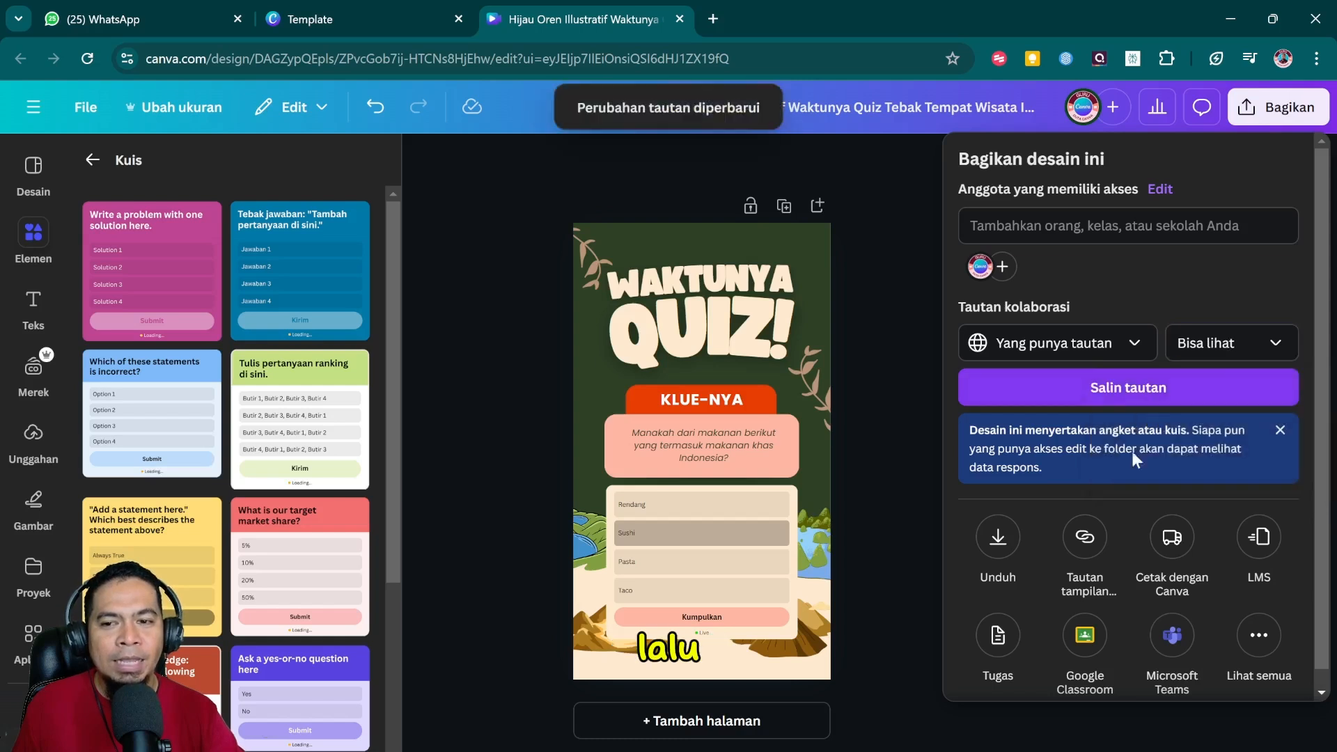
{"action": "left_click", "coordinate": [1119, 388]}
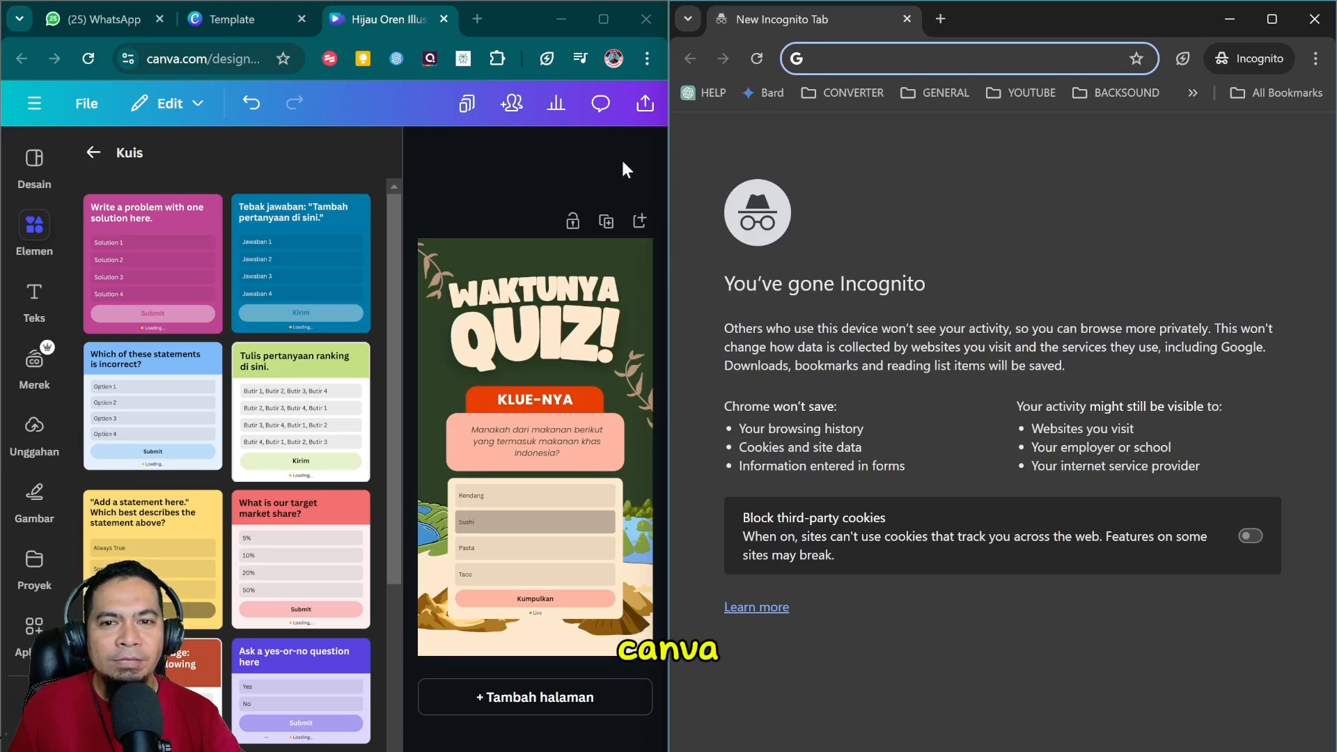
Open the copied design link in the incognito window and submit Rendang as the quiz answer.
{"action": "right_click", "coordinate": [849, 54]}
{"action": "left_click", "coordinate": [927, 209]}
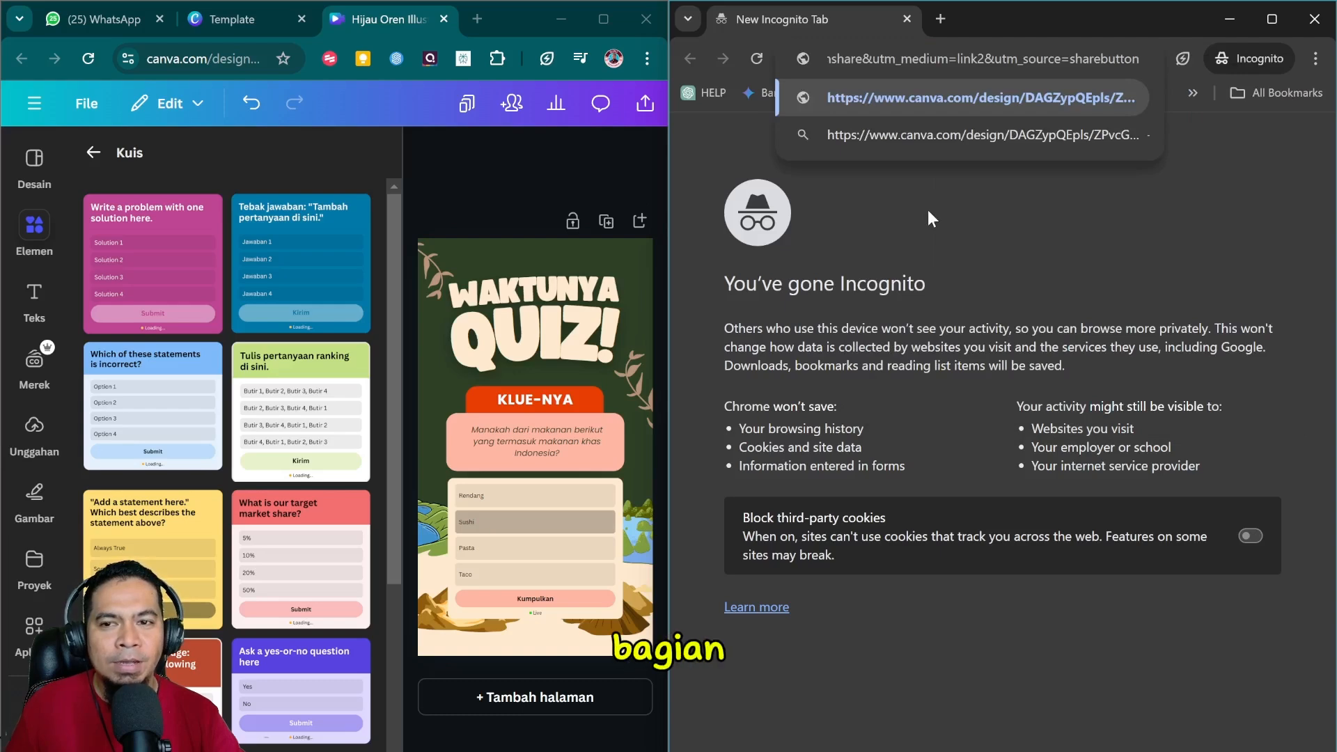
{"action": "key", "text": "Return"}
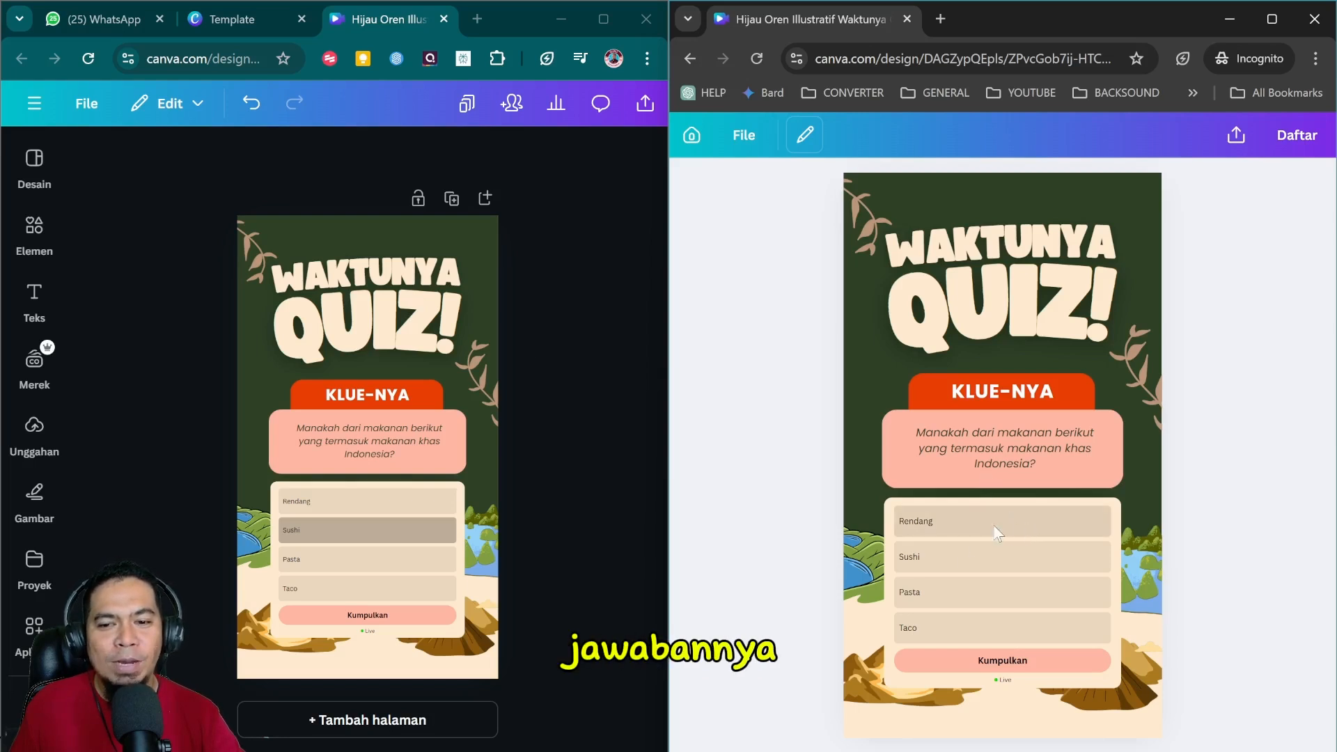
{"action": "left_click", "coordinate": [1011, 526]}
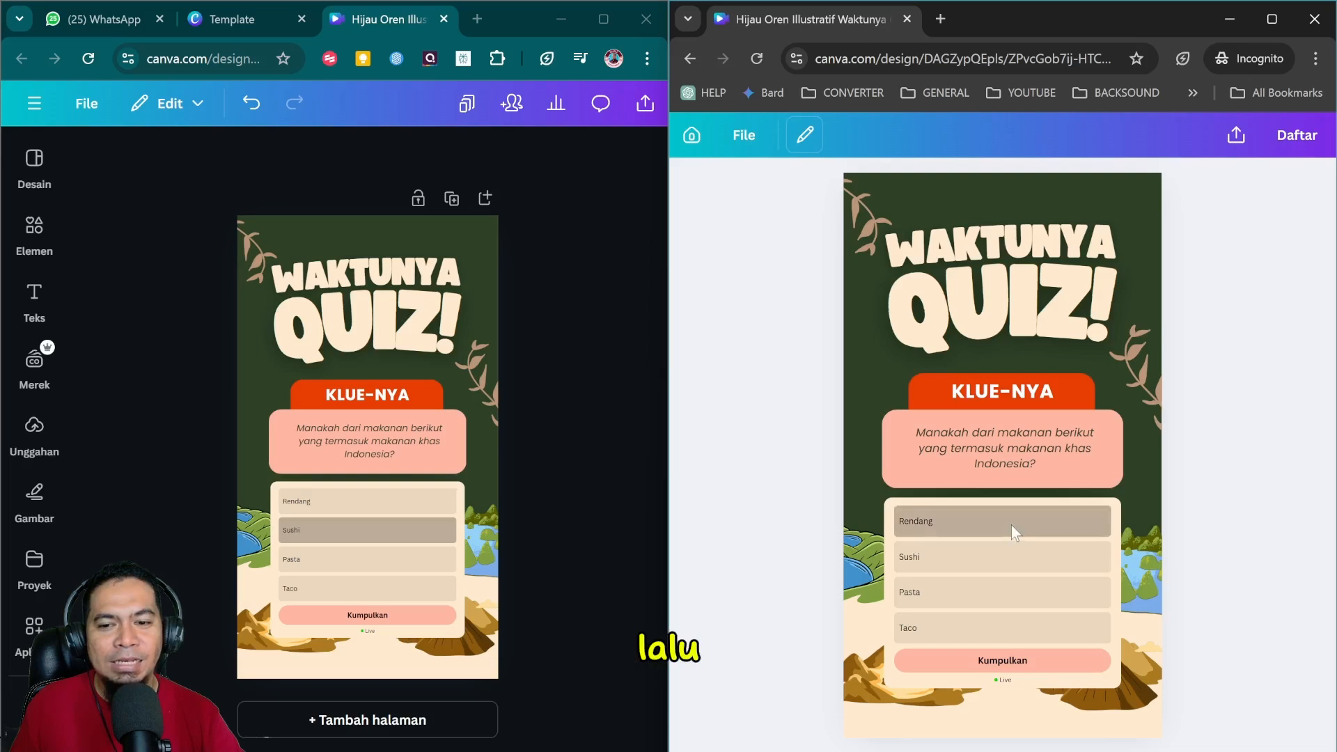
{"action": "left_click", "coordinate": [1002, 660]}
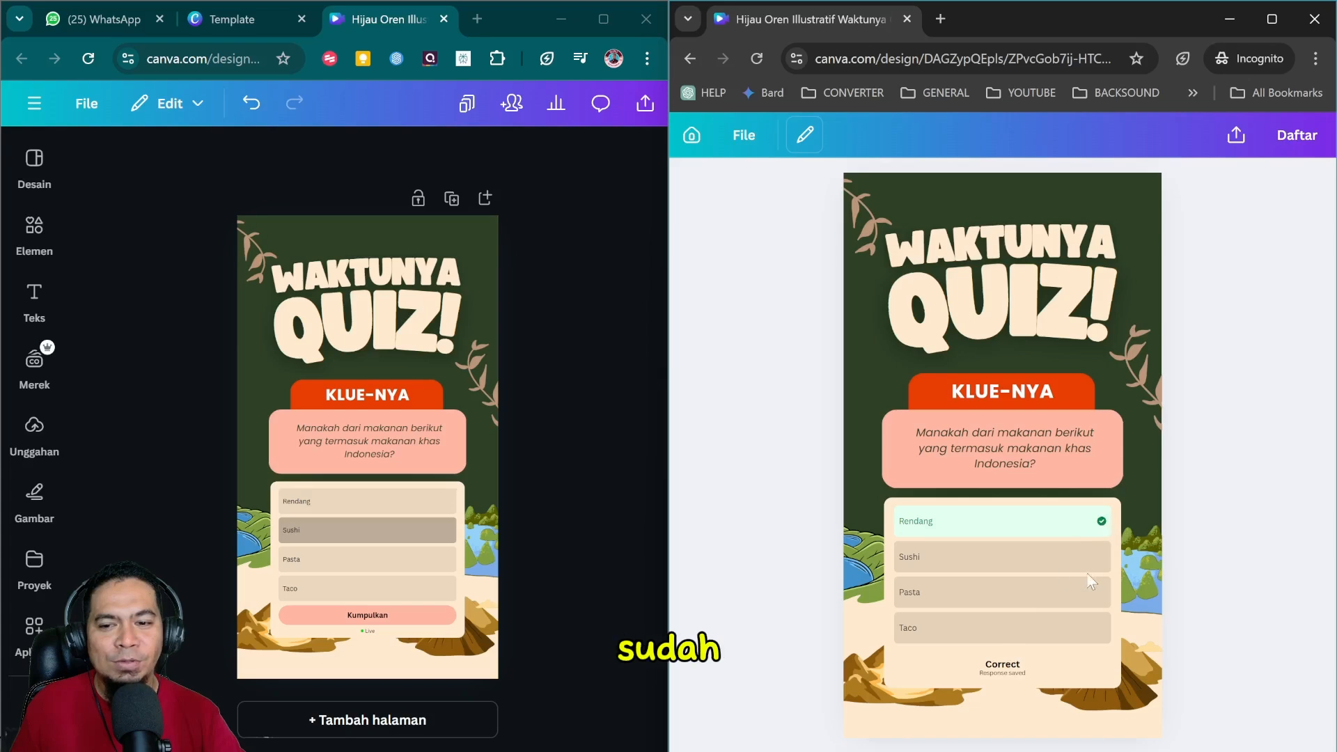
Return to the design editor at full window size and select the quiz element to check its responses.
{"action": "double_click", "coordinate": [603, 19]}
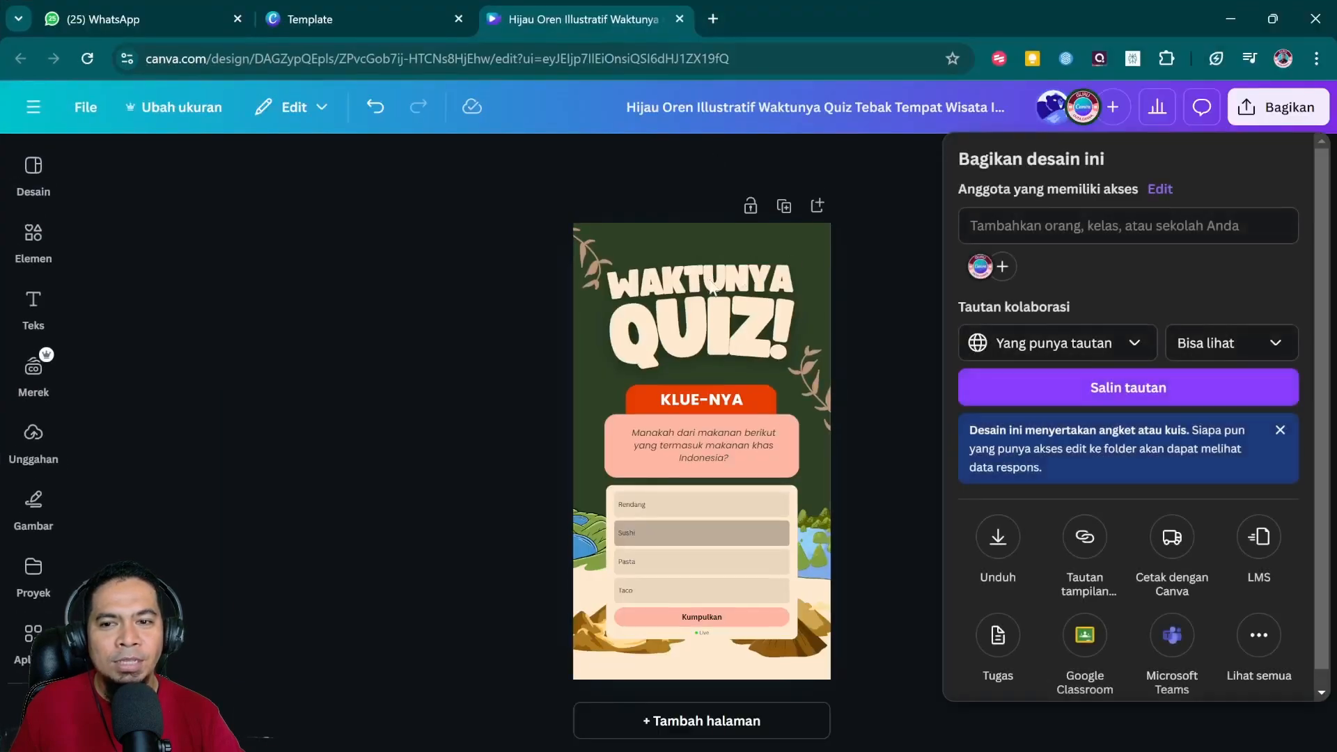
{"action": "left_click", "coordinate": [710, 287]}
{"action": "left_click", "coordinate": [806, 284]}
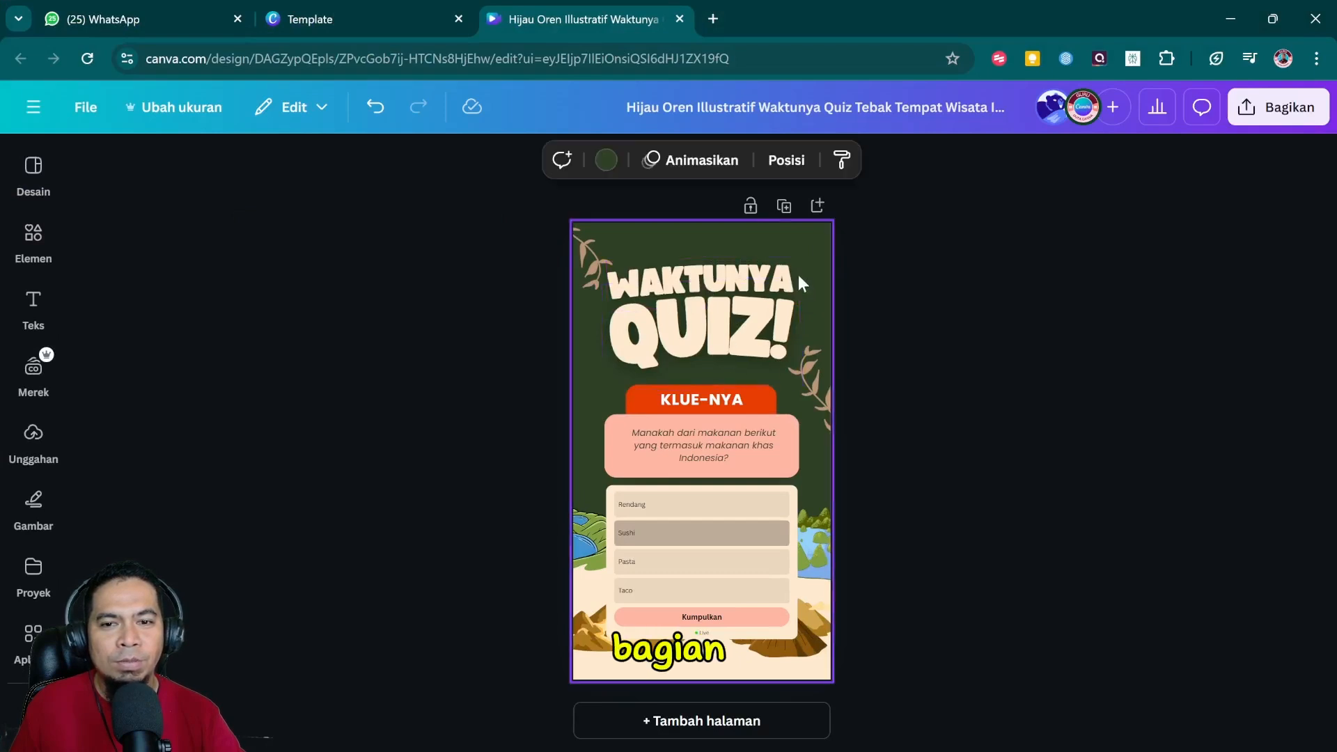
{"action": "left_click", "coordinate": [920, 398]}
{"action": "left_click", "coordinate": [759, 502]}
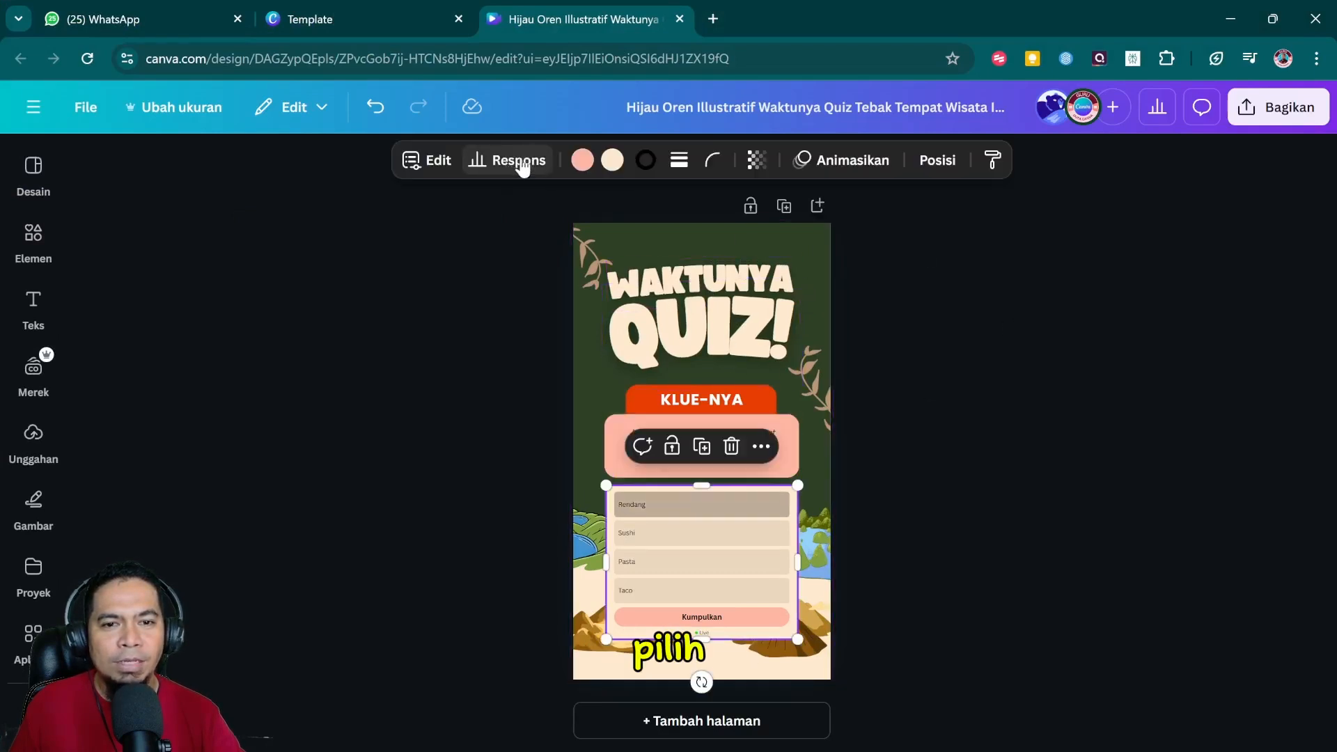